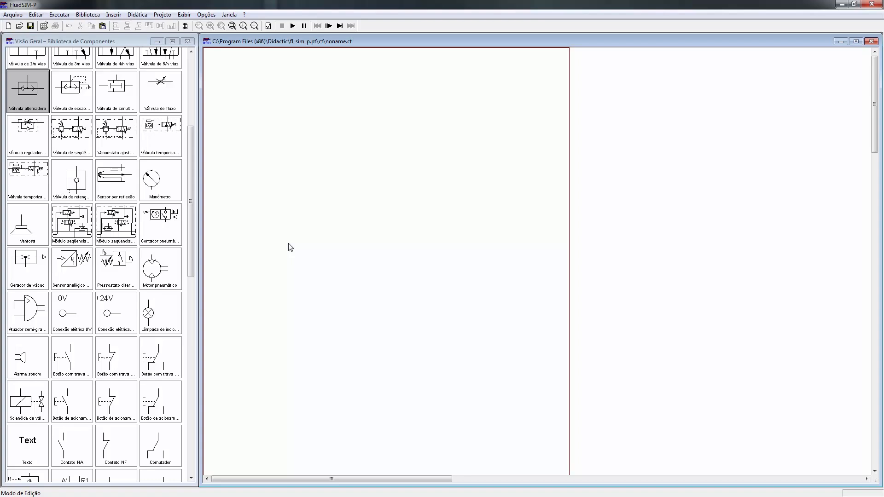
# Step: Add a text label reading A+B+A-B- near the upper-left corner of the blank circuit sheet
pyautogui.moveTo(29, 436); pyautogui.dragTo(233, 72)
pyautogui.doubleClick(232, 71)
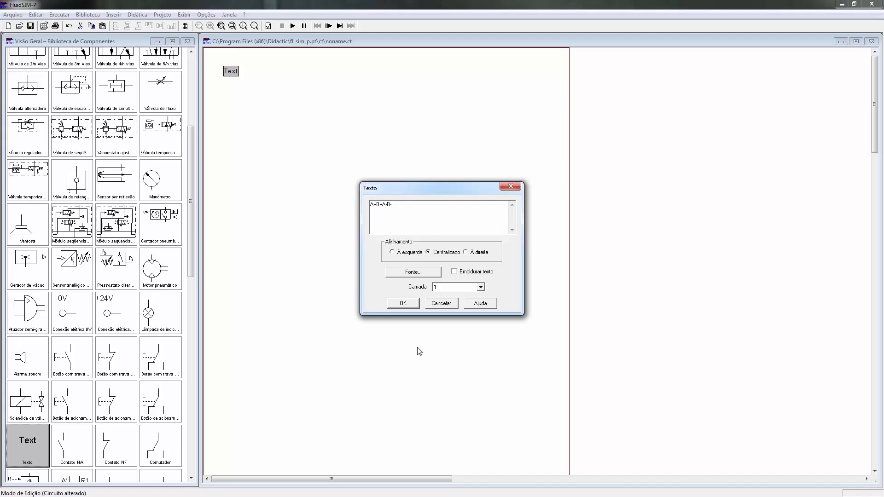
pyautogui.click(399, 305)
pyautogui.click(280, 191)
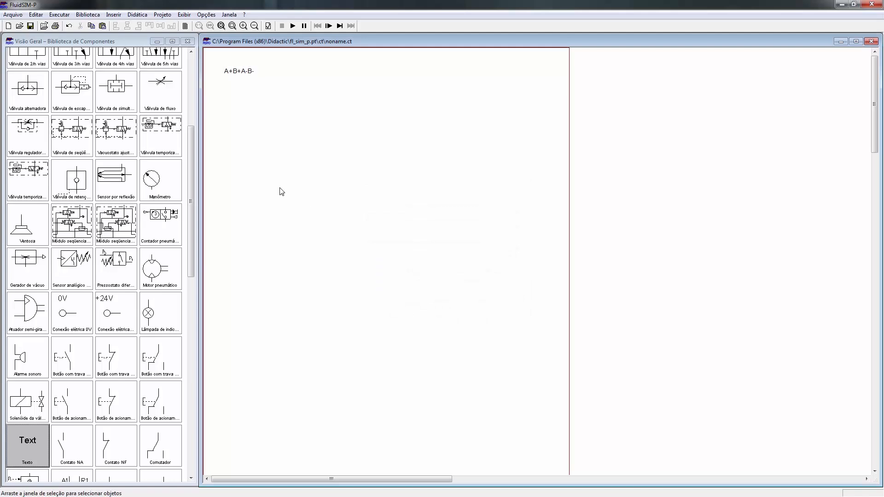
# Step: Place a double-acting cylinder below the sequence label and a 5/n-way directional valve beneath it
pyautogui.moveTo(191, 209); pyautogui.dragTo(195, 79)
pyautogui.moveTo(118, 109); pyautogui.dragTo(293, 119)
pyautogui.moveTo(161, 247); pyautogui.dragTo(291, 173)
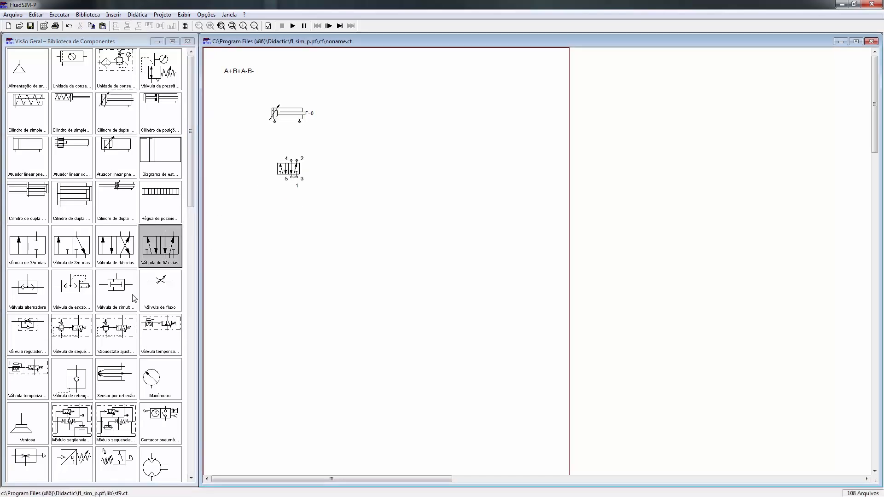
# Step: Place a one-way flow control valve between the cylinder and the directional valve, and rotate it 270°
pyautogui.moveTo(31, 345); pyautogui.dragTo(280, 148)
pyautogui.rightClick(280, 148)
pyautogui.moveTo(323, 226)
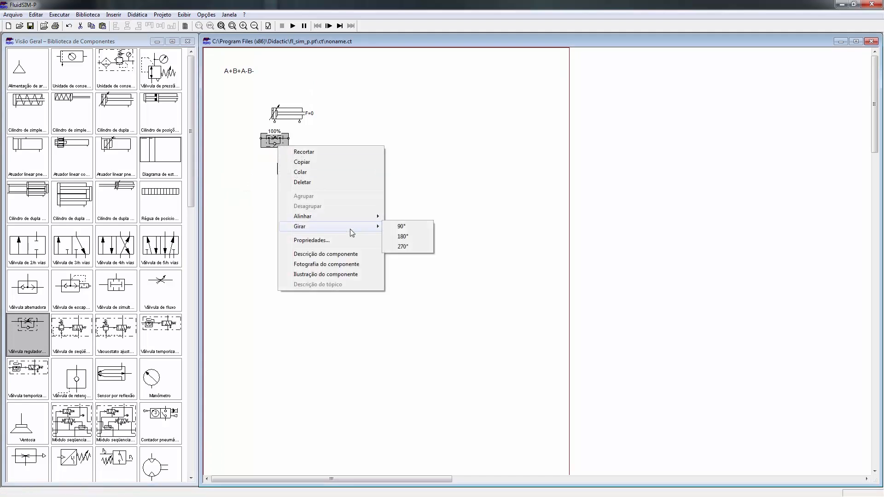
pyautogui.click(399, 241)
# Step: Duplicate the rotated flow control valve so one sits under each cylinder port, and move the 5/n-way valve lower to make room
pyautogui.hotkey('ctrl', 'c')
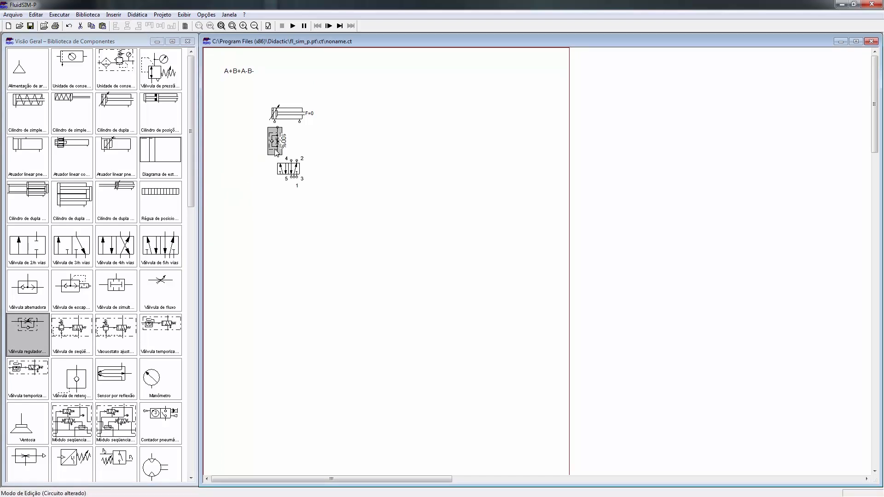
pyautogui.hotkey('ctrl', 'v')
pyautogui.moveTo(551, 282); pyautogui.dragTo(288, 176)
pyautogui.click(297, 180)
pyautogui.click(315, 162)
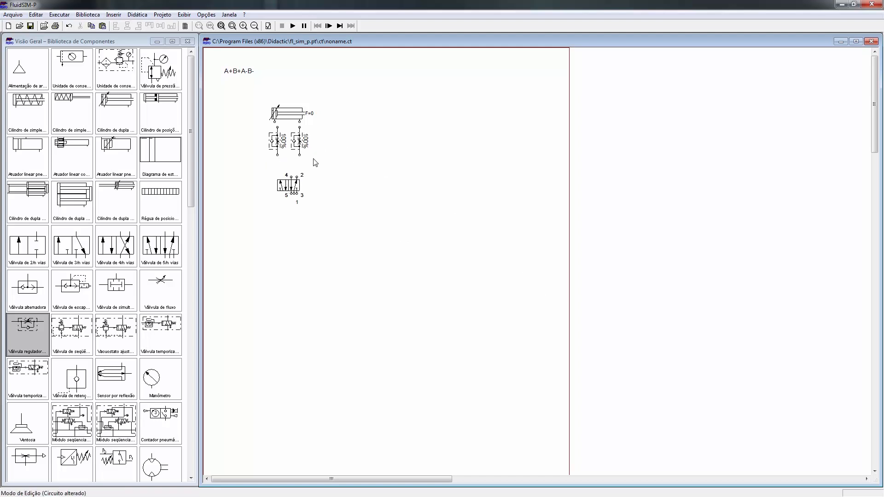
# Step: Connect each cylinder port to the upper port of the flow control valve below it
pyautogui.click(233, 26)
pyautogui.moveTo(249, 115); pyautogui.dragTo(339, 211)
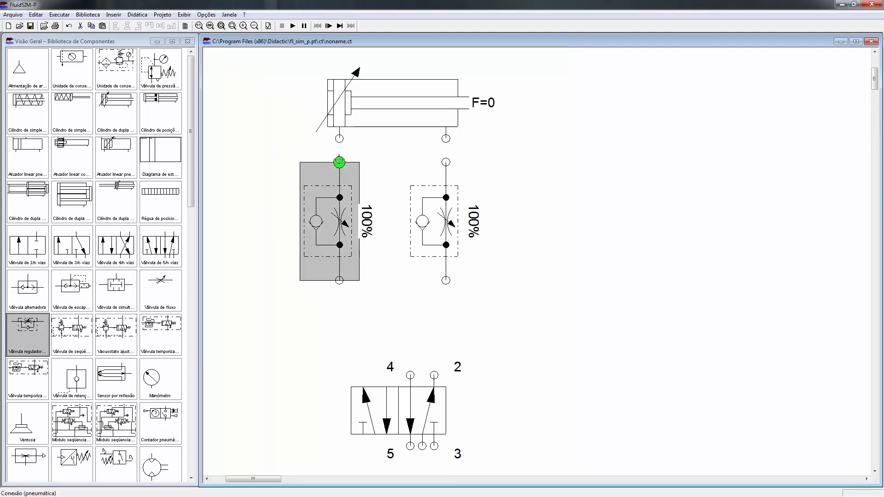
pyautogui.moveTo(339, 158); pyautogui.dragTo(339, 158)
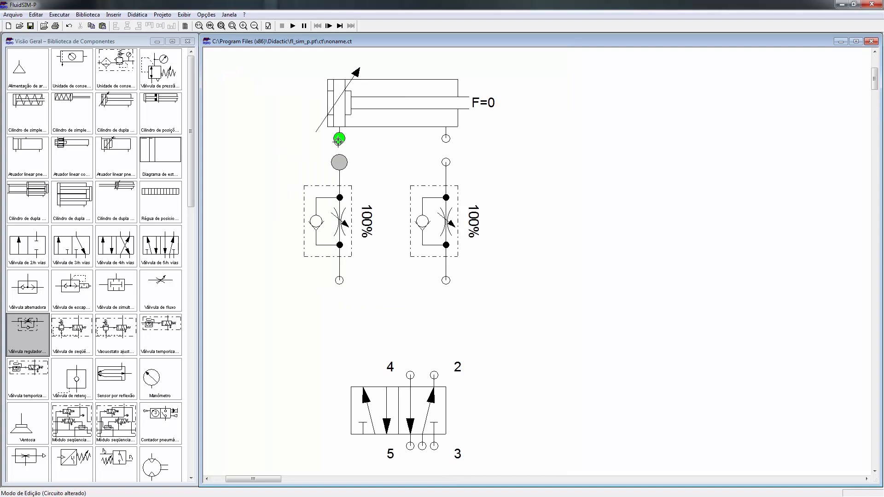
# Step: Set the opening percentage of both one-way flow control valves to 50%
pyautogui.doubleClick(453, 212)
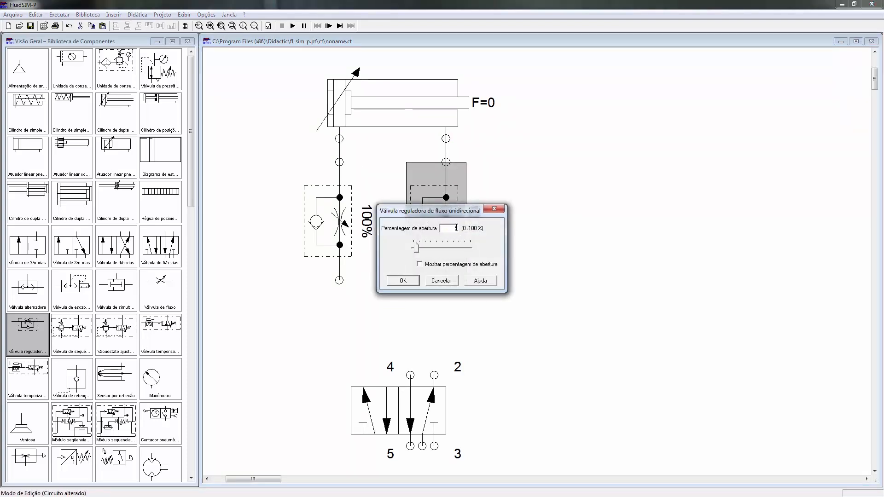
pyautogui.click(395, 285)
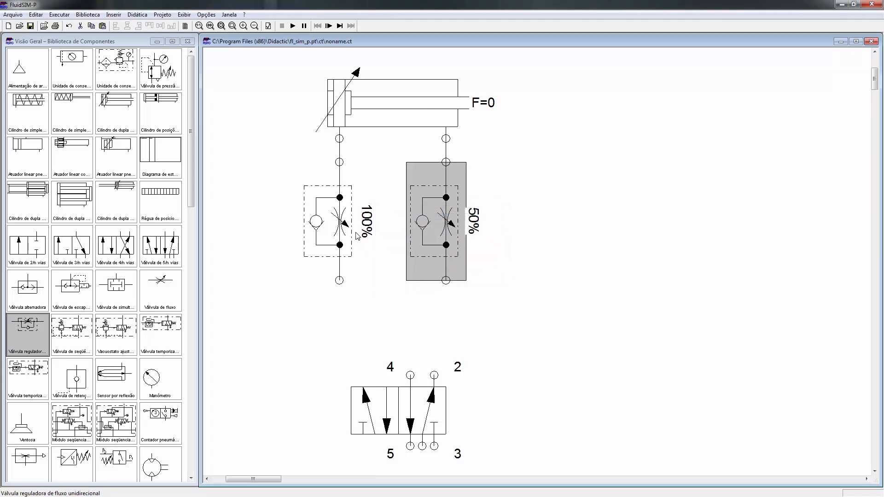
pyautogui.doubleClick(346, 216)
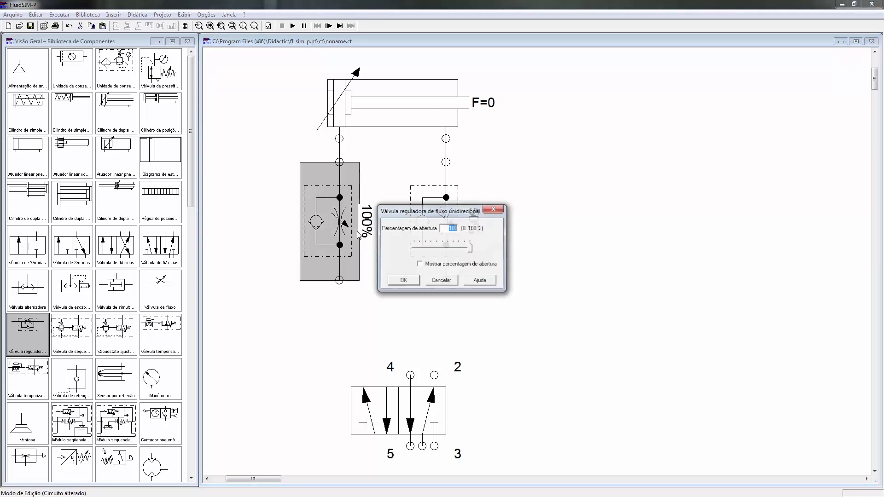
pyautogui.click(411, 282)
# Step: Move the 5/n-way valve under the flow control valves and give it pneumatic pilot actuation on both sides
pyautogui.moveTo(414, 413); pyautogui.dragTo(426, 366)
pyautogui.doubleClick(424, 365)
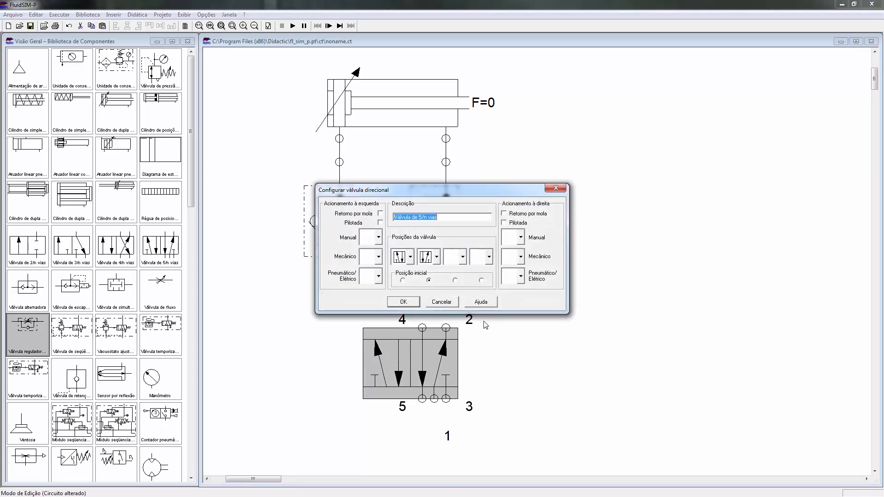
pyautogui.click(508, 275)
pyautogui.click(510, 321)
pyautogui.click(375, 276)
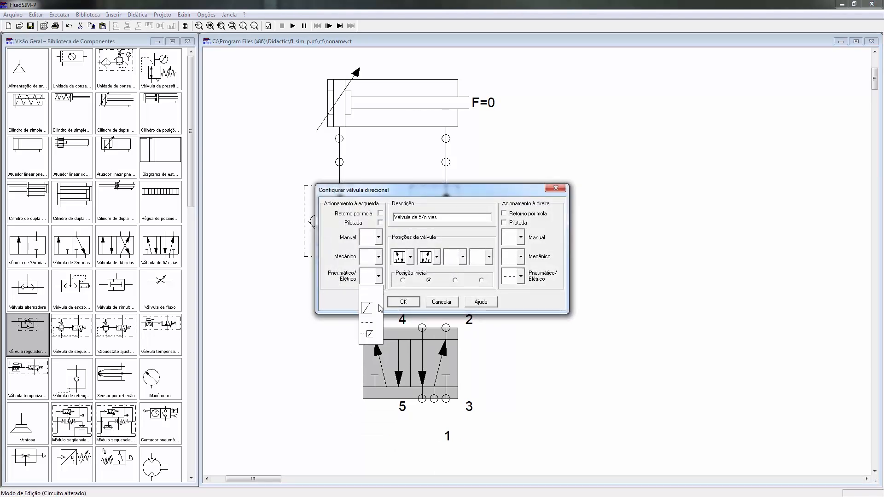
pyautogui.click(371, 322)
pyautogui.click(404, 302)
# Step: Connect the right flow control valve to port 2 and the left one to port 4 of the directional valve
pyautogui.click(513, 334)
pyautogui.moveTo(446, 280); pyautogui.dragTo(446, 328)
pyautogui.moveTo(340, 280); pyautogui.dragTo(422, 328)
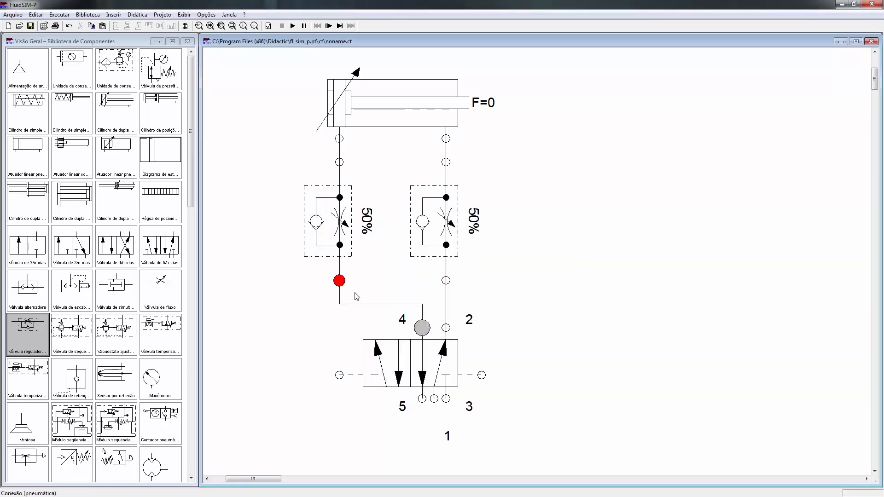
# Step: Designate the directional valve's right pilot connection as 12 and its left pilot connection as 14
pyautogui.doubleClick(482, 376)
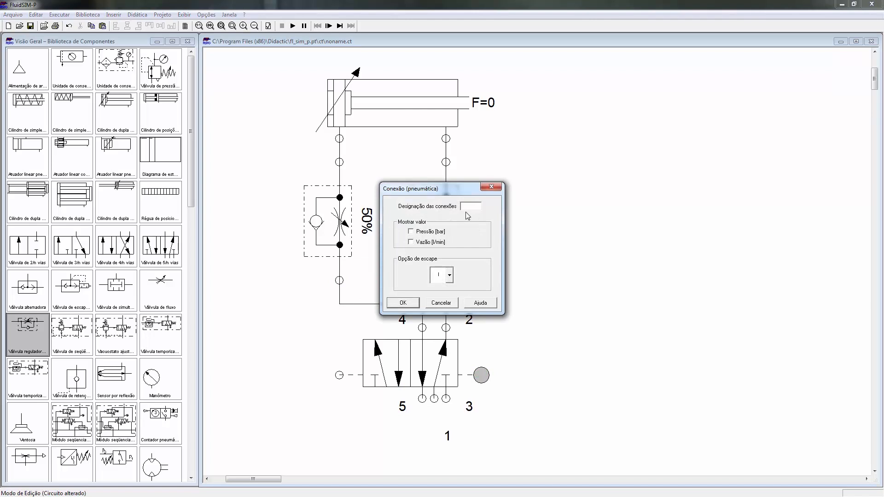
pyautogui.click(403, 303)
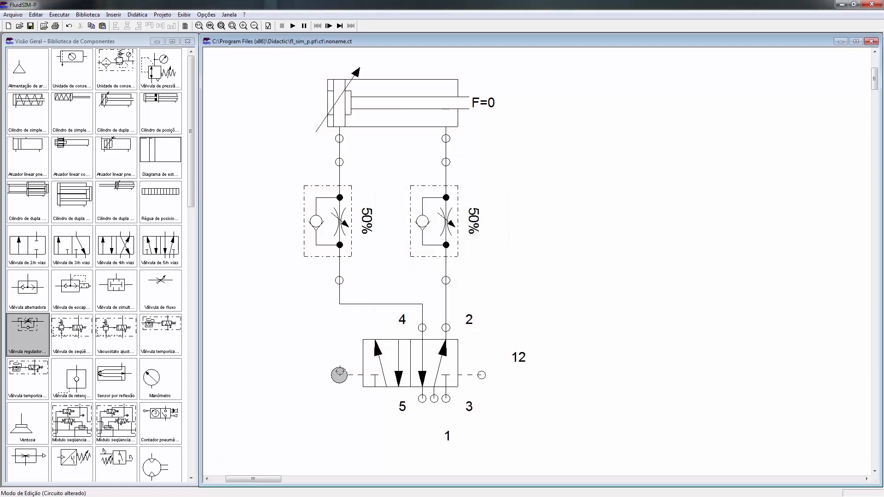
pyautogui.doubleClick(339, 376)
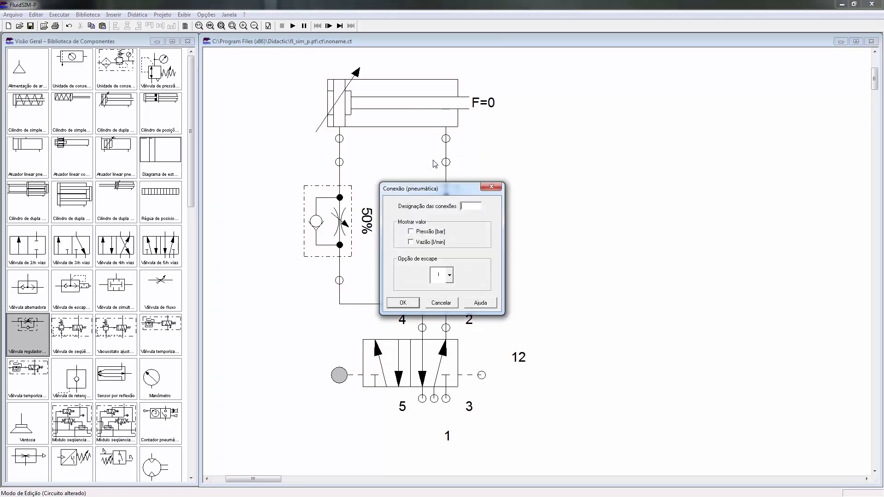
pyautogui.click(403, 303)
# Step: Fit silencers to exhaust ports 5 and 3 of the directional valve
pyautogui.doubleClick(422, 399)
pyautogui.click(449, 276)
pyautogui.click(435, 328)
pyautogui.click(408, 302)
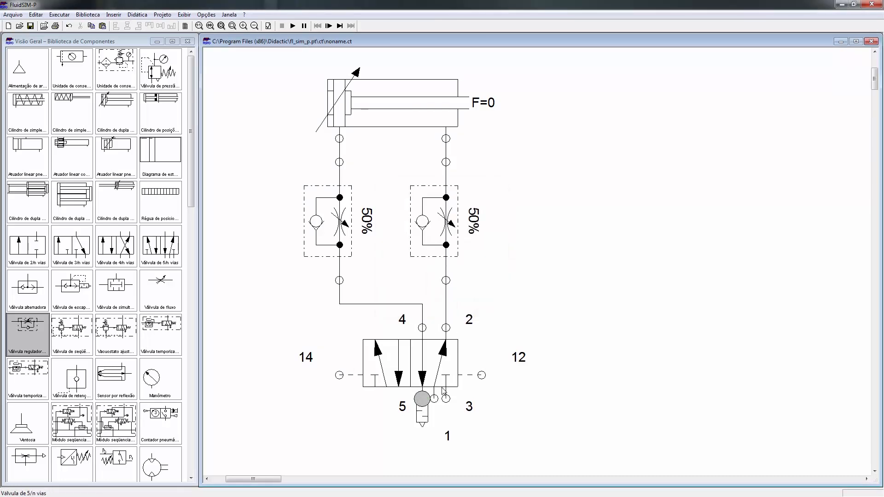
pyautogui.doubleClick(446, 398)
pyautogui.click(441, 279)
pyautogui.click(436, 328)
pyautogui.click(403, 303)
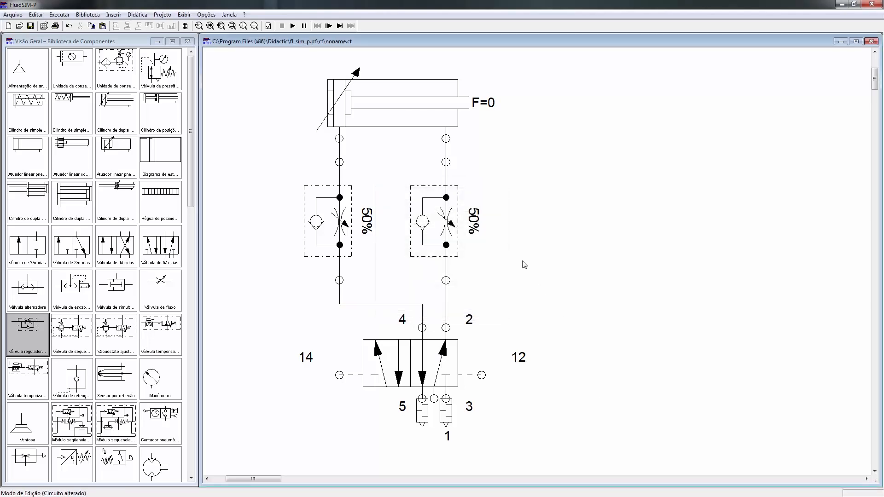
# Step: Duplicate the complete cylinder, flow control and directional valve assembly and place the copy level with the original on its right
pyautogui.moveTo(244, 68)
pyautogui.mouseDown()
pyautogui.moveTo(526, 491)
pyautogui.moveTo(637, 392)
pyautogui.mouseUp()
pyautogui.moveTo(875, 190); pyautogui.dragTo(882, 78)
pyautogui.hotkey('ctrl', 'v')
pyautogui.moveTo(616, 280); pyautogui.dragTo(785, 238)
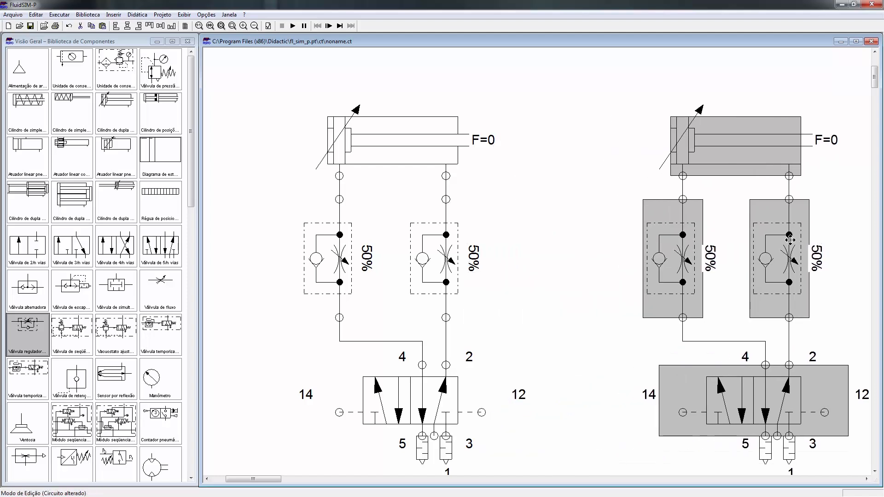
pyautogui.click(561, 323)
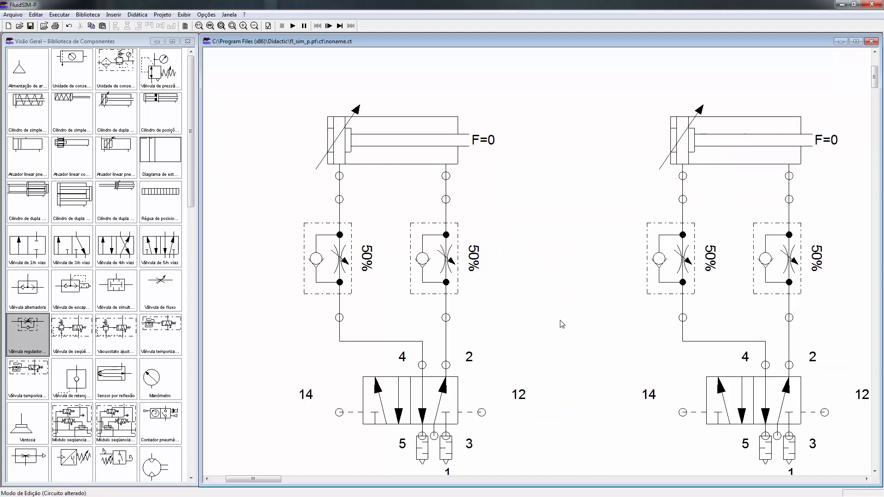
# Step: Add a compressed air supply and a service unit at the lower left, and connect them to port 1 of both directional valves
pyautogui.click(254, 26)
pyautogui.moveTo(272, 478); pyautogui.dragTo(264, 480)
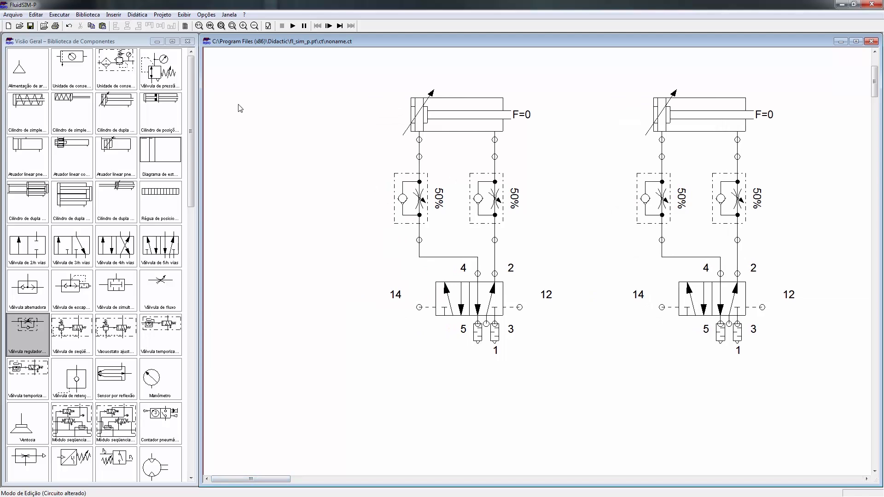
pyautogui.moveTo(28, 67); pyautogui.dragTo(244, 449)
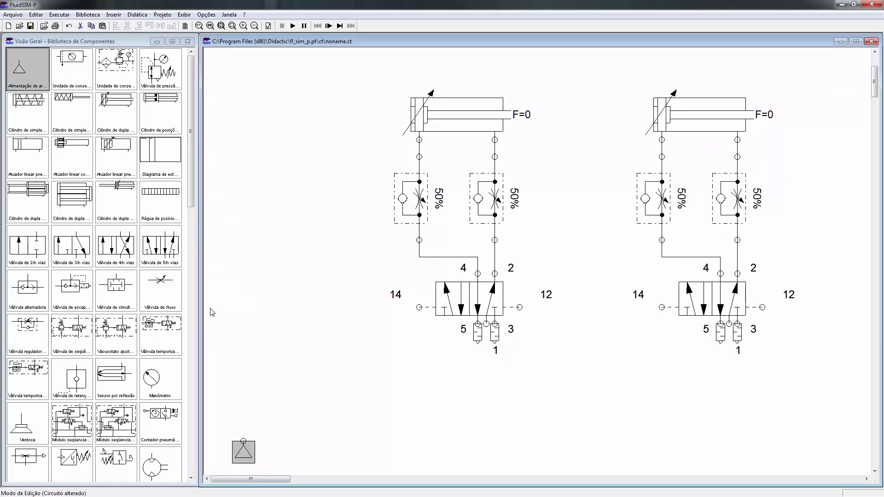
pyautogui.moveTo(69, 66); pyautogui.dragTo(244, 441)
pyautogui.moveTo(739, 330); pyautogui.dragTo(729, 323)
pyautogui.moveTo(486, 324); pyautogui.dragTo(487, 432)
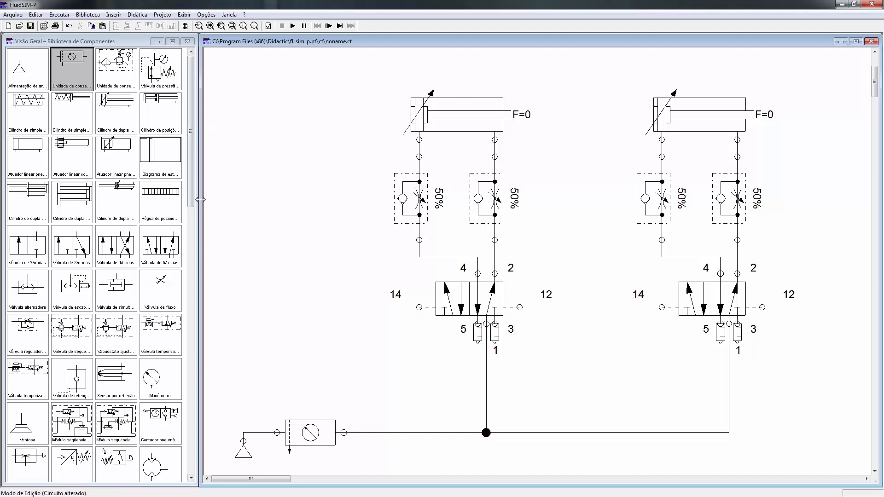
# Step: Add a text label reading "A" 1A above the left cylinder
pyautogui.moveTo(192, 192); pyautogui.dragTo(194, 274)
pyautogui.moveTo(27, 417); pyautogui.dragTo(463, 82)
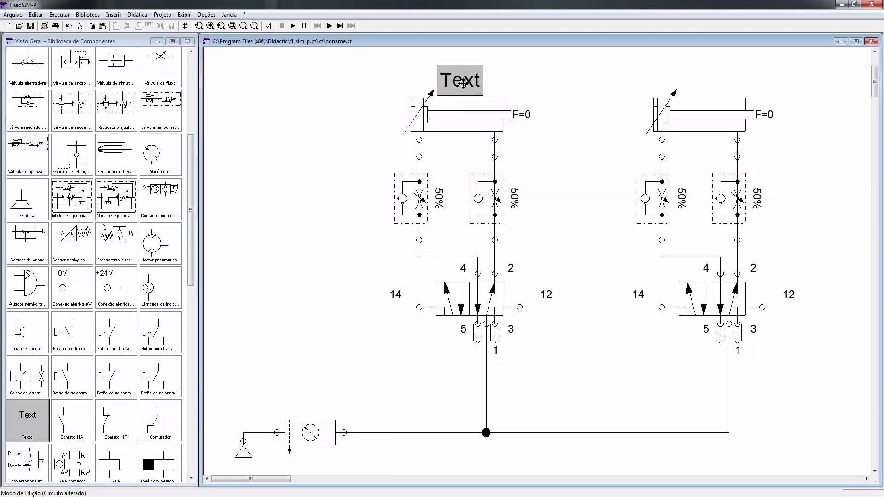
pyautogui.doubleClick(465, 92)
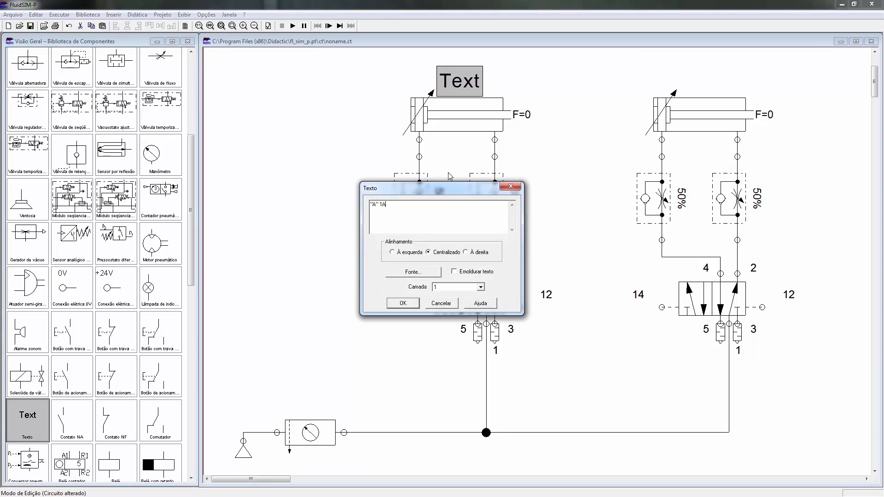
pyautogui.click(403, 303)
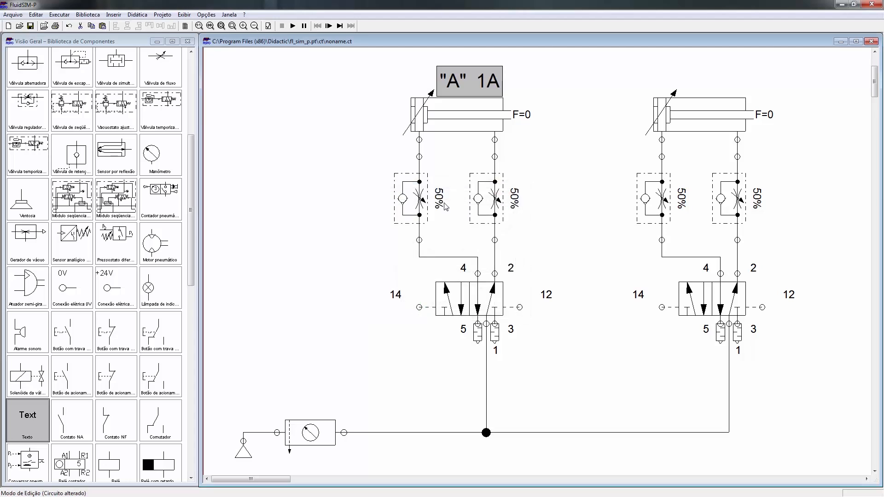
# Step: Copy the "A" 1A label and place the duplicate above the right cylinder
pyautogui.hotkey('ctrl', 'c')
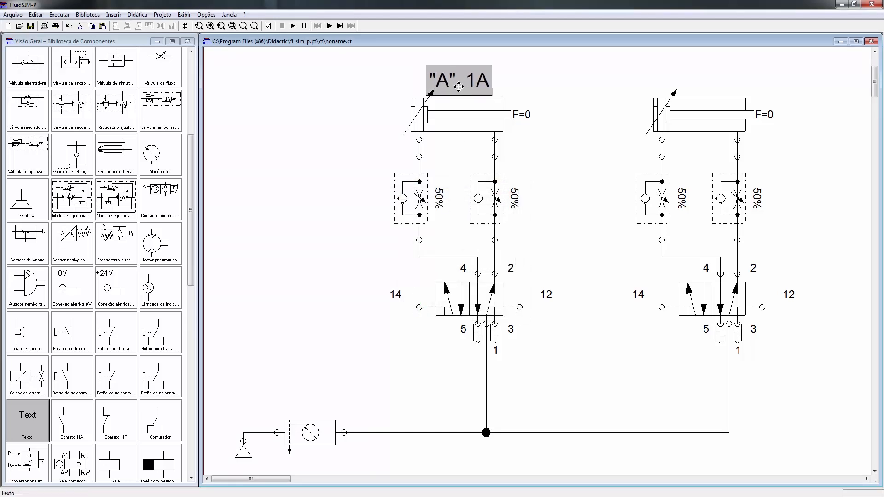
pyautogui.hotkey('ctrl', 'v')
pyautogui.moveTo(570, 291); pyautogui.dragTo(710, 76)
pyautogui.click(700, 111)
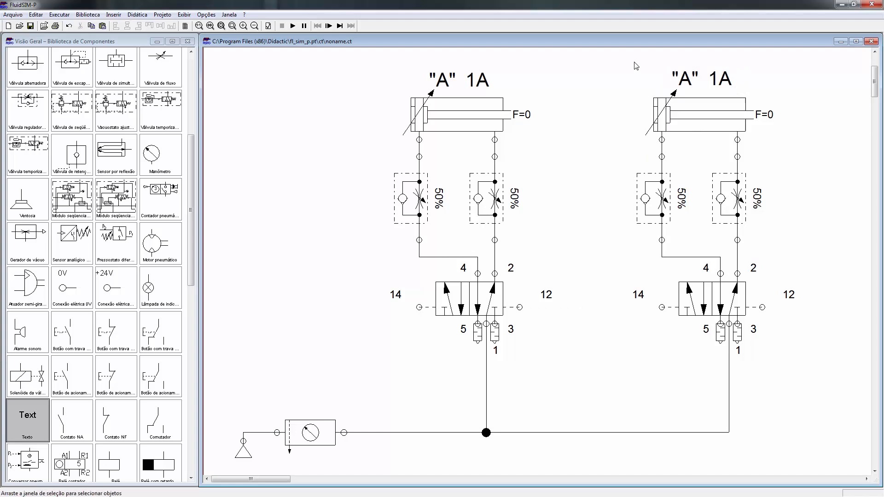
# Step: Align each label with the horizontal center of the cylinder below it
pyautogui.moveTo(635, 61); pyautogui.dragTo(747, 144)
pyautogui.click(128, 27)
pyautogui.click(370, 119)
pyautogui.click(451, 84)
pyautogui.click(458, 112)
pyautogui.moveTo(341, 57); pyautogui.dragTo(509, 146)
pyautogui.click(128, 27)
pyautogui.click(355, 132)
# Step: Change the right cylinder's label to "B" 2A
pyautogui.doubleClick(715, 82)
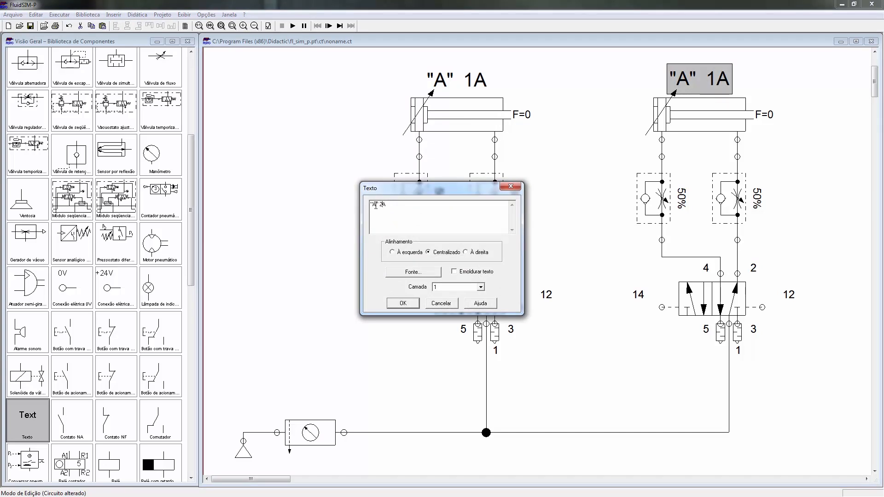
pyautogui.click(402, 303)
pyautogui.click(599, 254)
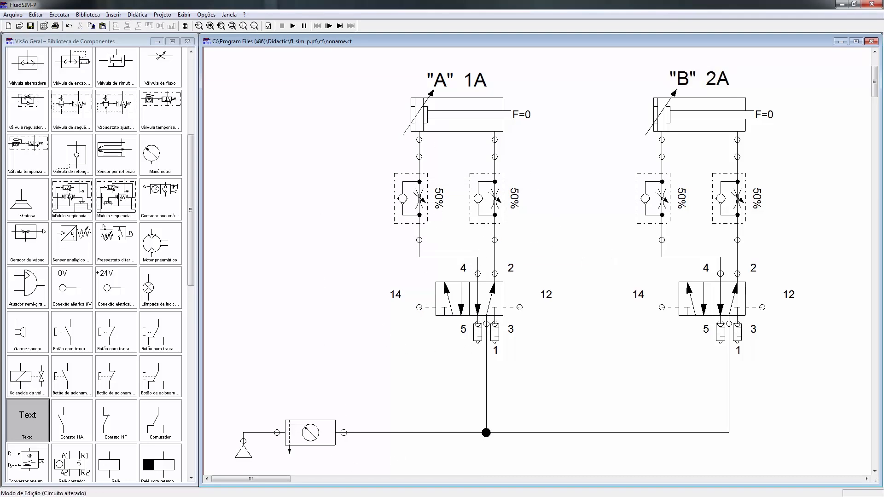
# Step: Move the A+B+A-B- sequence label down beside the left cylinder
pyautogui.moveTo(876, 88); pyautogui.dragTo(876, 77)
pyautogui.click(329, 125)
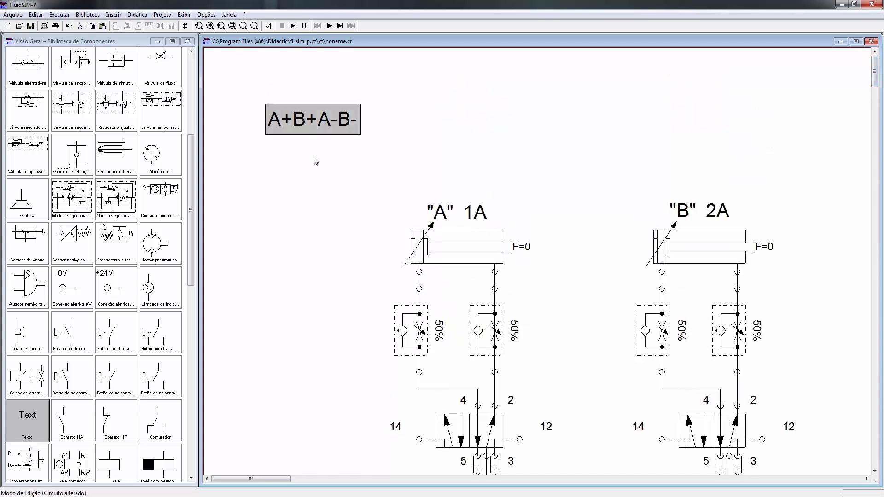
pyautogui.moveTo(311, 124); pyautogui.dragTo(311, 253)
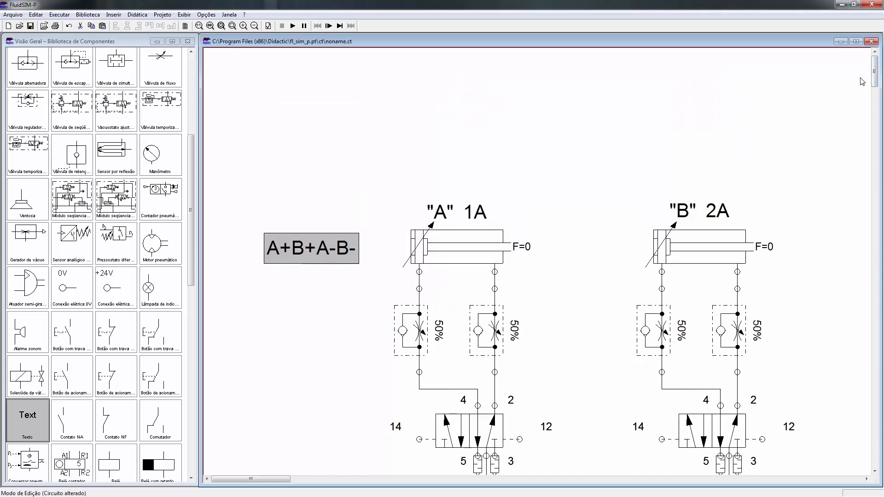
pyautogui.moveTo(876, 76); pyautogui.dragTo(877, 88)
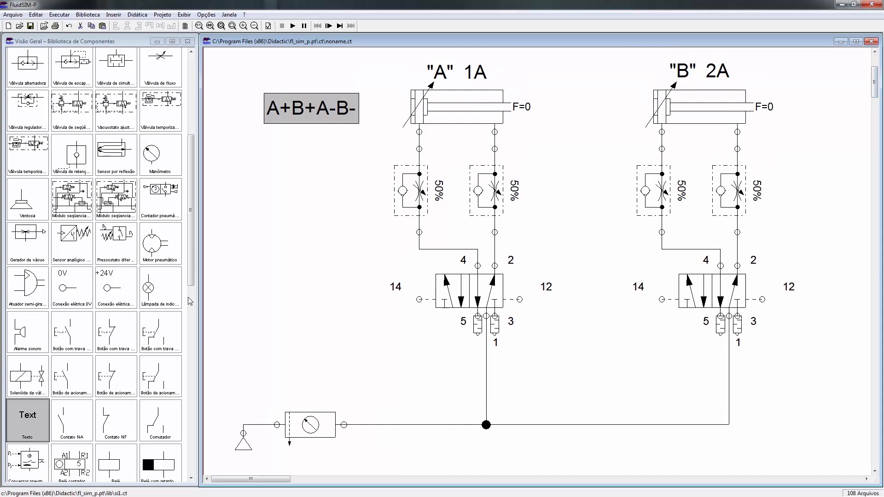
pyautogui.scroll(5, 55, 253)
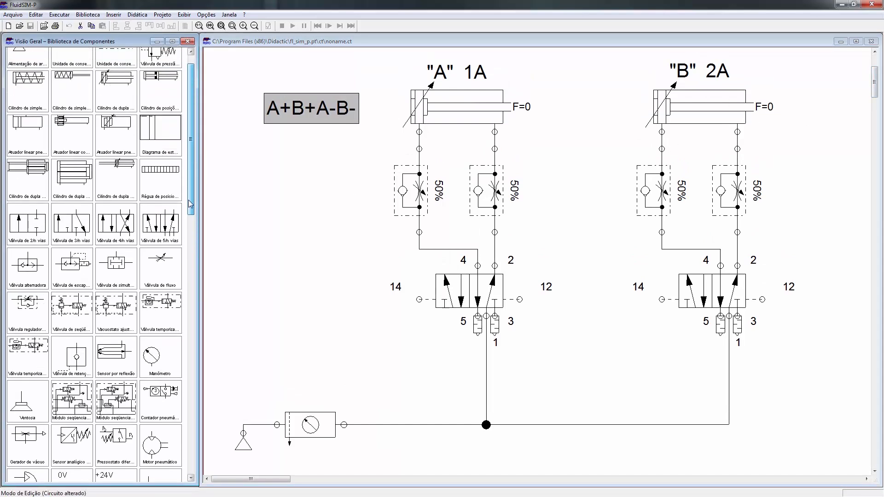
# Step: Add a 3/n-way valve to the circuit, between the left 5/2-way valve and the supply line
pyautogui.moveTo(71, 230); pyautogui.dragTo(388, 355)
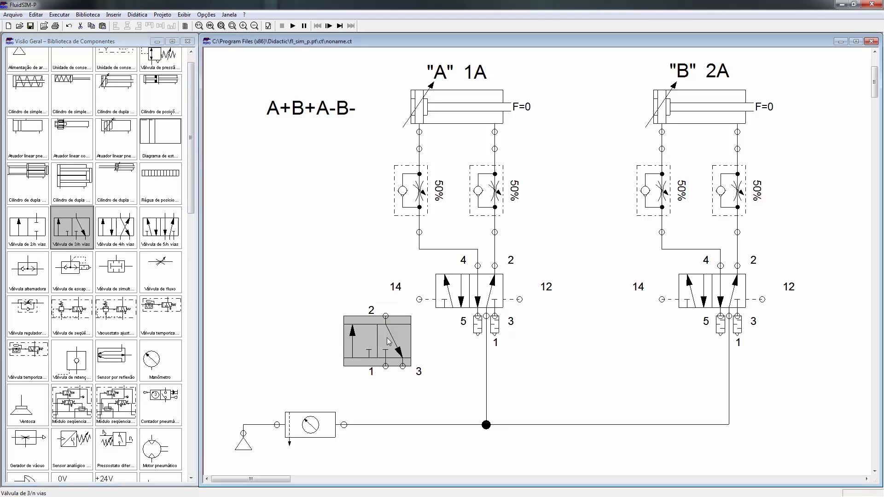
pyautogui.moveTo(360, 329); pyautogui.dragTo(326, 320)
pyautogui.doubleClick(350, 332)
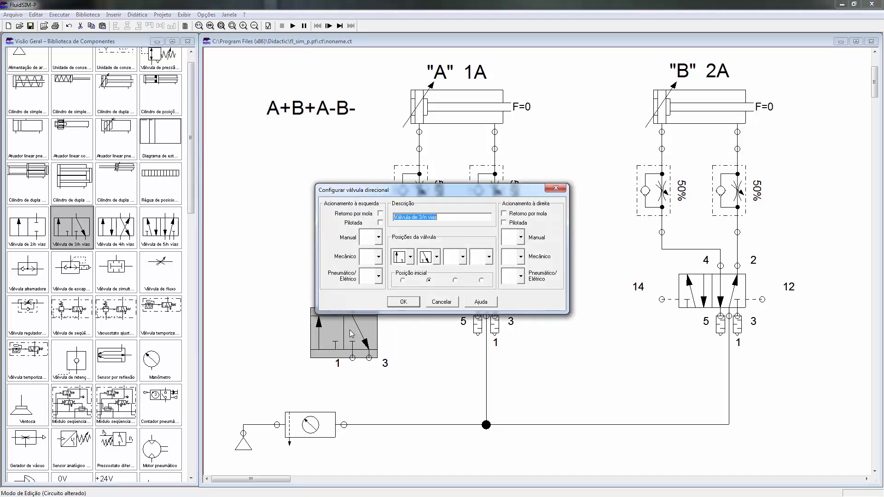
pyautogui.click(438, 304)
pyautogui.moveTo(354, 329); pyautogui.dragTo(430, 380)
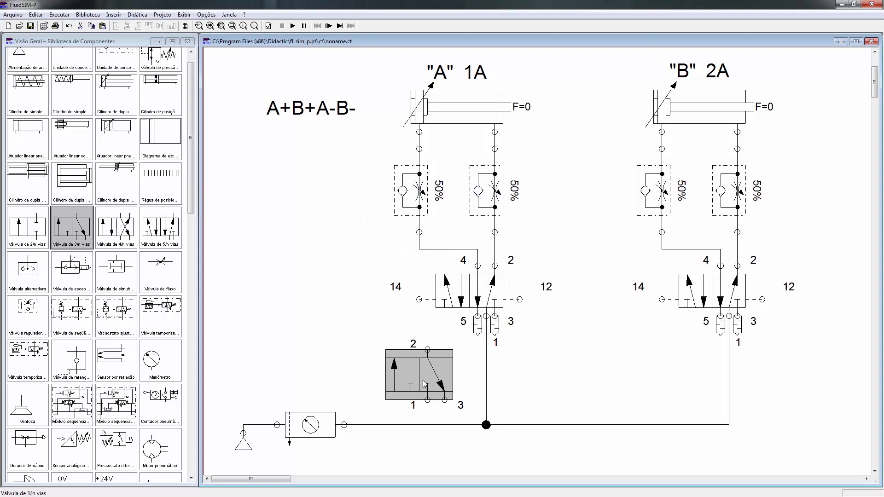
# Step: Configure the new 3/n-way valve with left roller actuation and right spring return, and label its roller 2S0
pyautogui.doubleClick(429, 380)
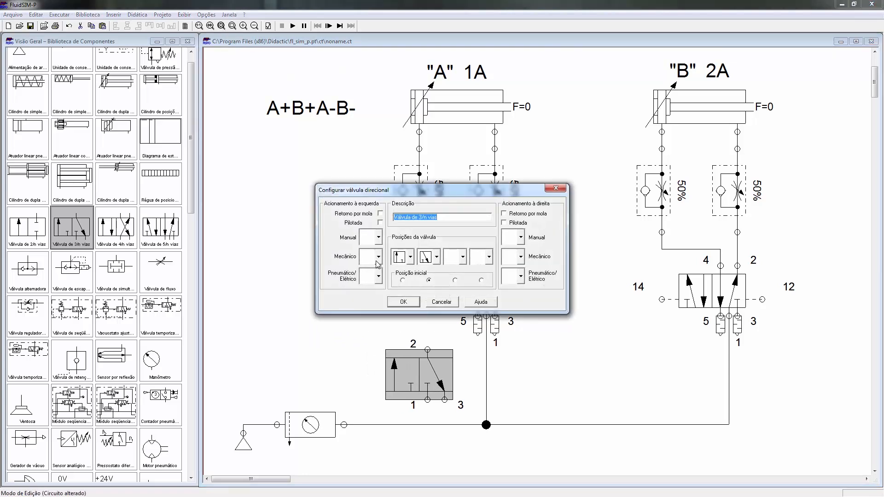
pyautogui.click(378, 256)
pyautogui.click(374, 306)
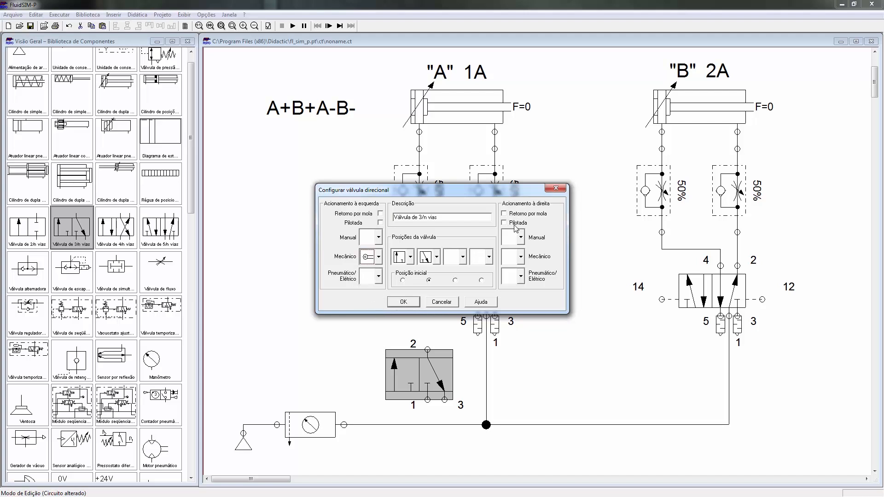
pyautogui.click(403, 302)
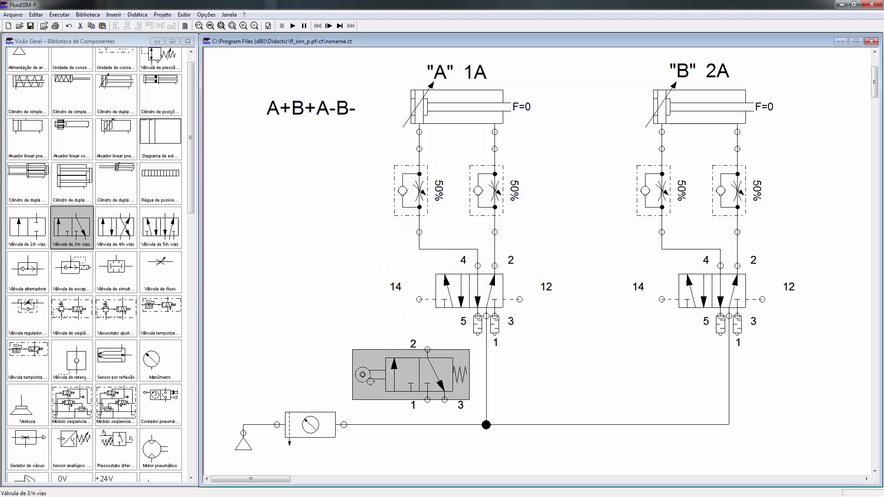
pyautogui.doubleClick(363, 374)
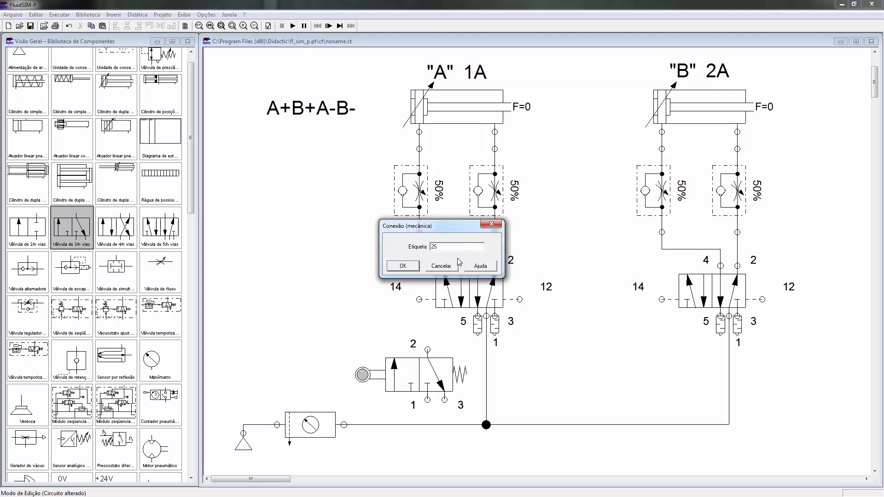
pyautogui.click(405, 266)
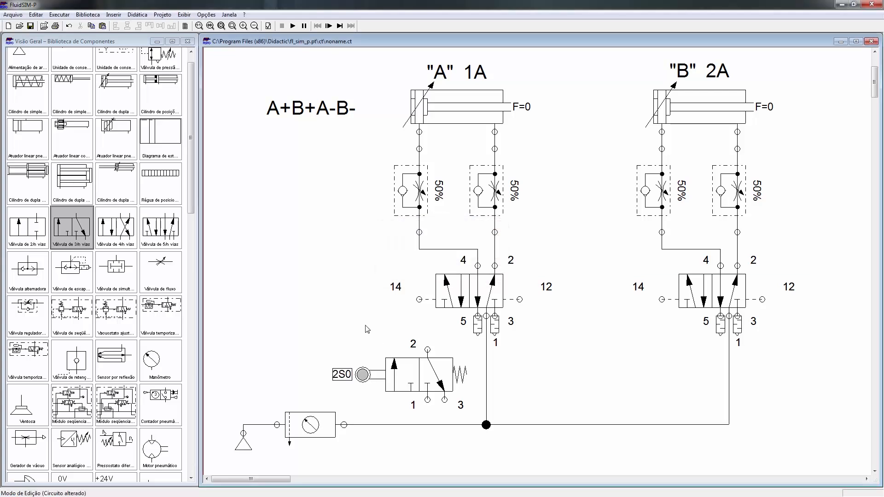
# Step: Add another 3/n-way valve to the left of the 2S0 valve, with manual push-button actuation on the left and spring return on the right
pyautogui.moveTo(73, 230); pyautogui.dragTo(295, 369)
pyautogui.doubleClick(293, 362)
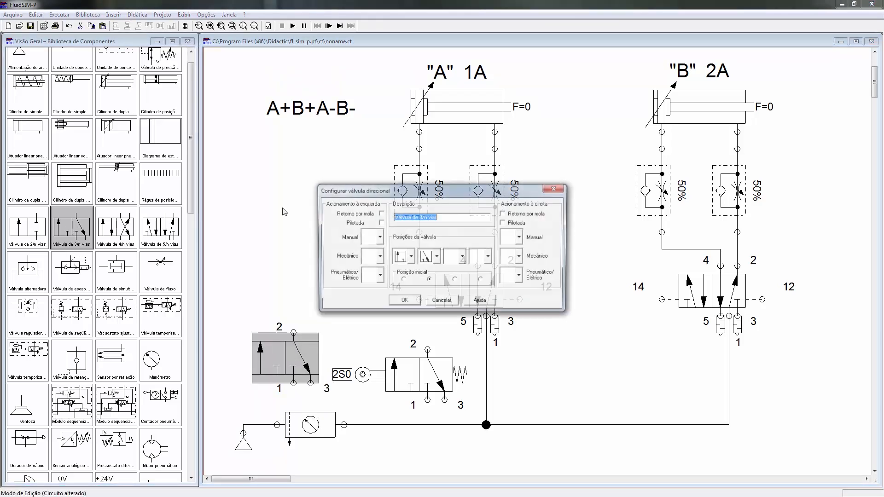
pyautogui.click(379, 237)
pyautogui.click(374, 298)
pyautogui.click(503, 213)
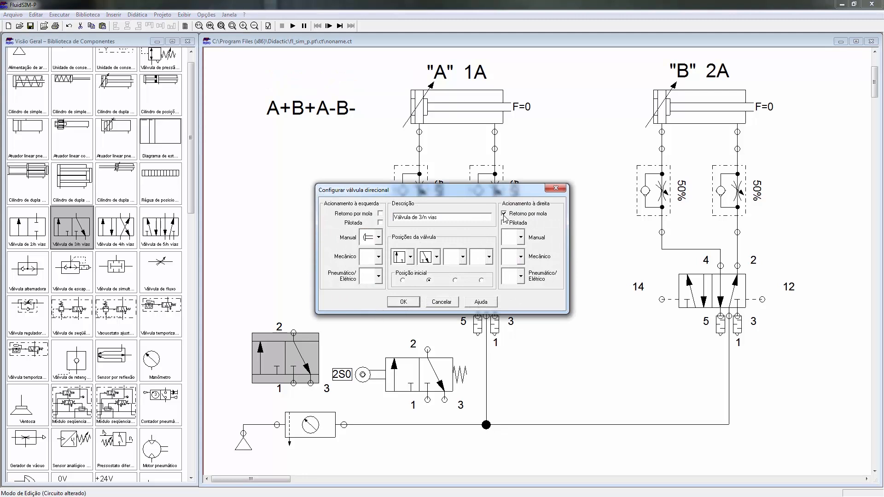
pyautogui.click(403, 302)
# Step: Align the push-button valve with the 2S0 roller valve and connect port 1 of both to the supply line
pyautogui.moveTo(286, 365); pyautogui.dragTo(305, 350)
pyautogui.moveTo(410, 370); pyautogui.dragTo(419, 362)
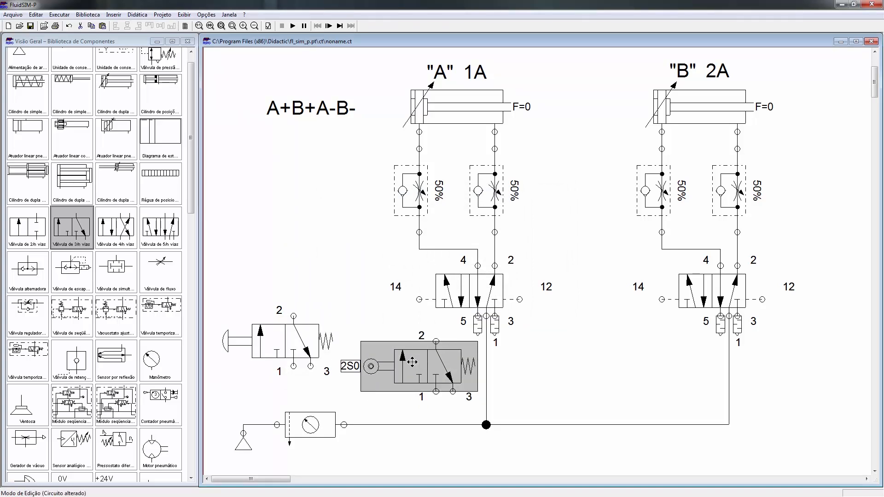
pyautogui.click(632, 347)
pyautogui.moveTo(301, 351); pyautogui.dragTo(366, 430)
pyautogui.click(360, 449)
pyautogui.moveTo(437, 399); pyautogui.dragTo(436, 424)
# Step: Place a simultaneity valve above the two 3/n-way valves, connecting its inputs to their port 2 and its output to cylinder A's pilot port 14
pyautogui.moveTo(120, 269); pyautogui.dragTo(365, 323)
pyautogui.click(300, 272)
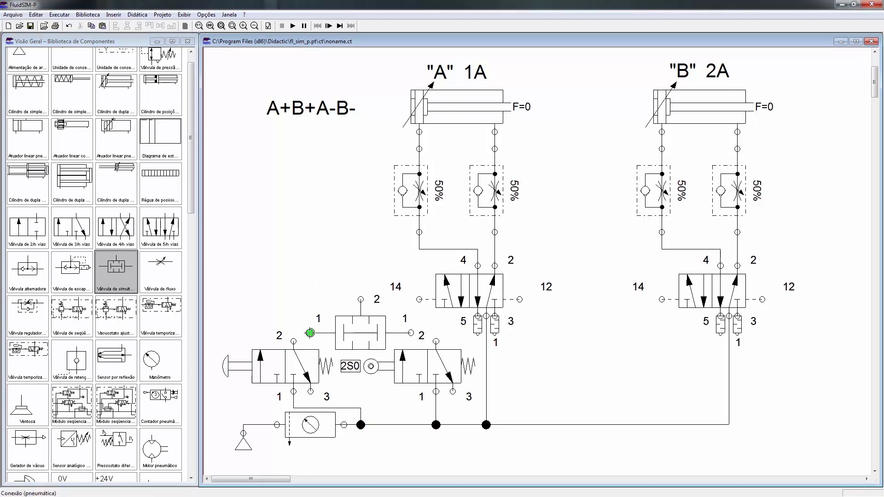
pyautogui.moveTo(411, 333); pyautogui.dragTo(436, 341)
pyautogui.moveTo(361, 299); pyautogui.dragTo(419, 299)
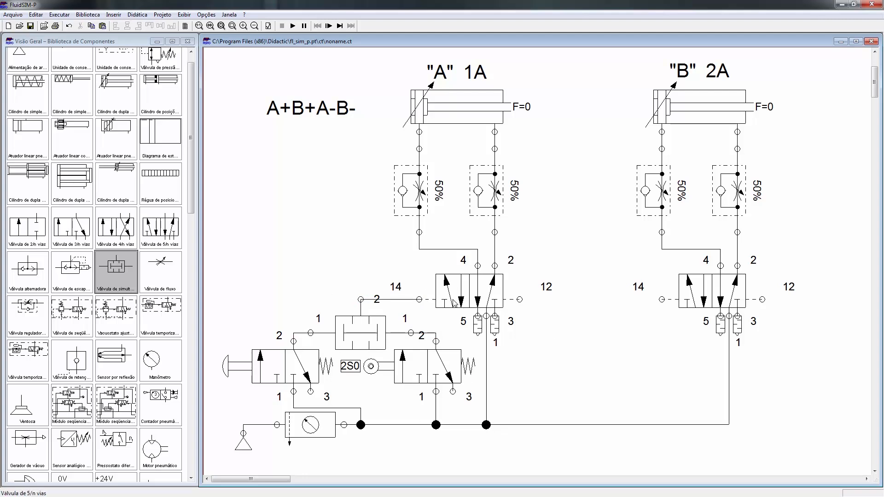
# Step: Add position labels 1S0 at 0 mm and 1S1 at full stroke to cylinder A, and move its position ruler beside the "A" 1A label
pyautogui.click(483, 116)
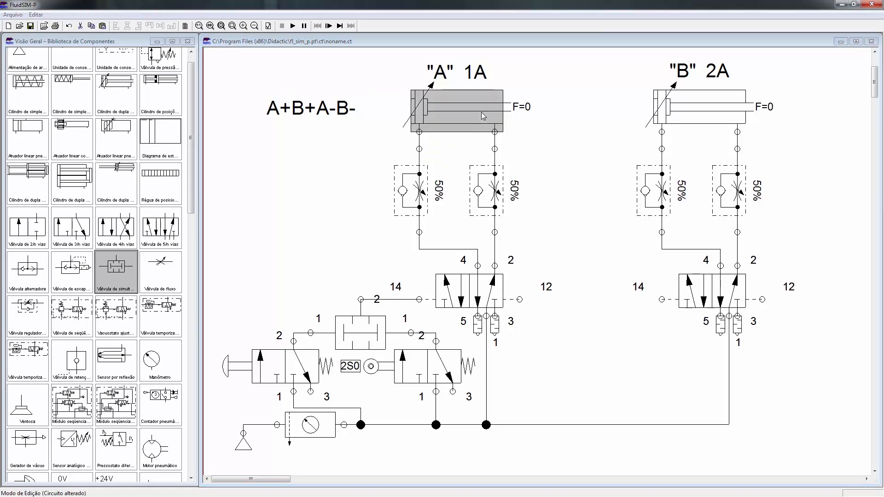
pyautogui.doubleClick(482, 116)
pyautogui.click(459, 300)
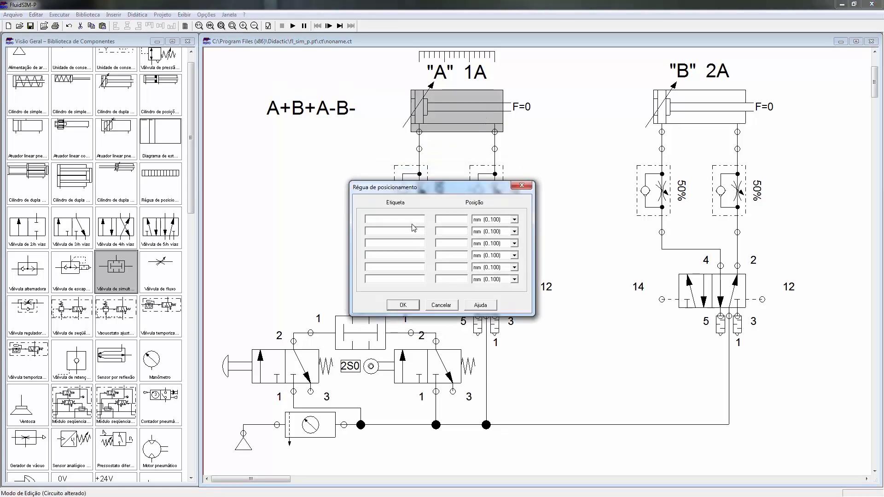
pyautogui.press('Tab')
pyautogui.write('0')
pyautogui.press('Tab')
pyautogui.press('Tab')
pyautogui.click(402, 305)
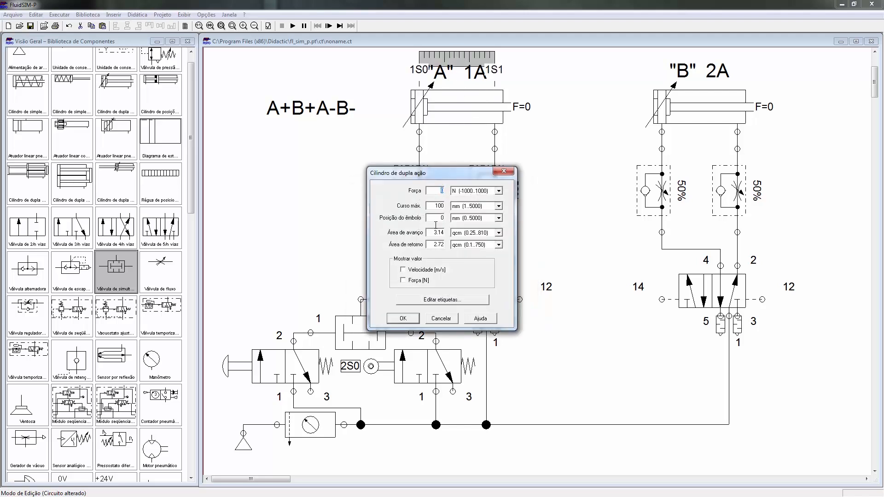
pyautogui.click(403, 318)
pyautogui.moveTo(457, 56); pyautogui.dragTo(548, 69)
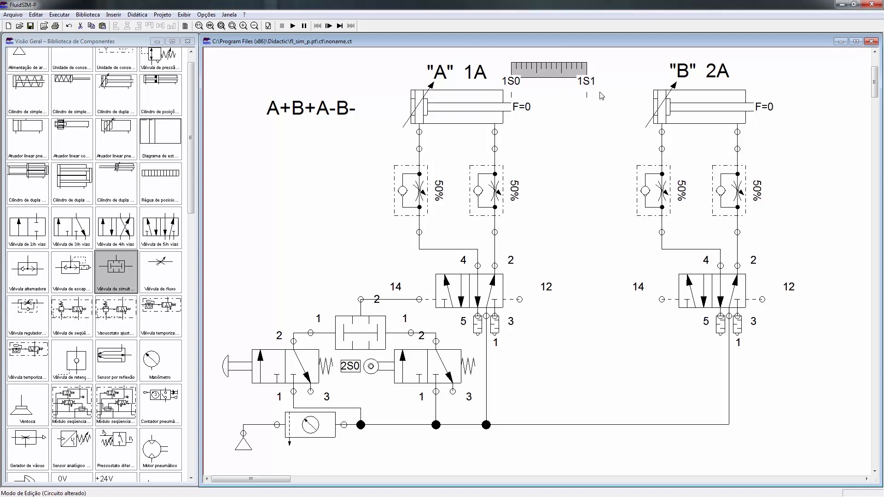
pyautogui.click(592, 128)
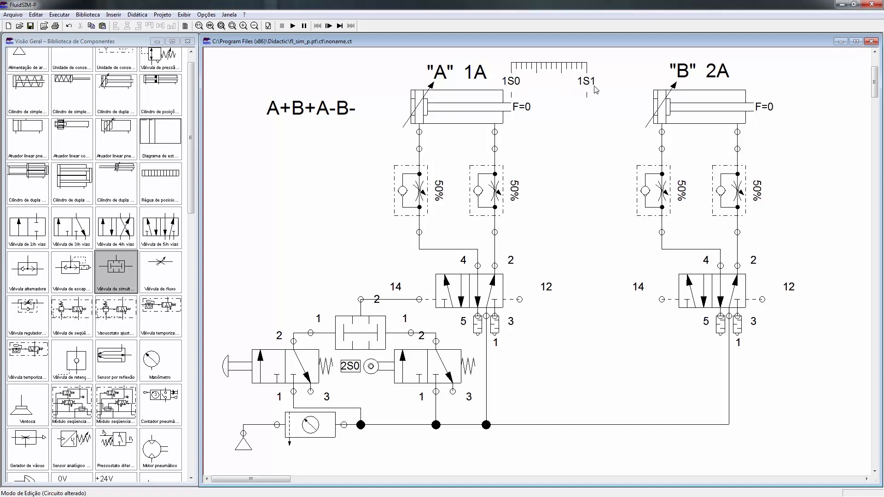
# Step: Add position labels 2S0 at 0 mm and 2S1 at 100 mm to cylinder B, and move its ruler beside the "B" 2A label
pyautogui.doubleClick(647, 110)
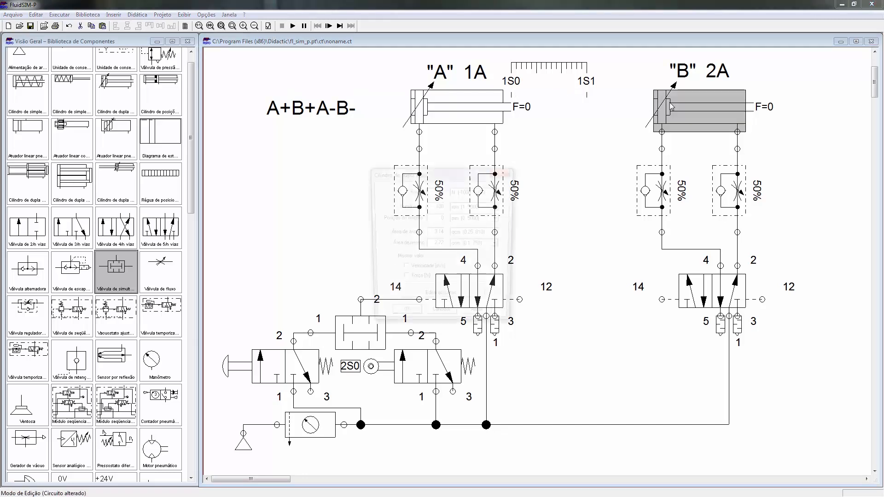
pyautogui.click(458, 301)
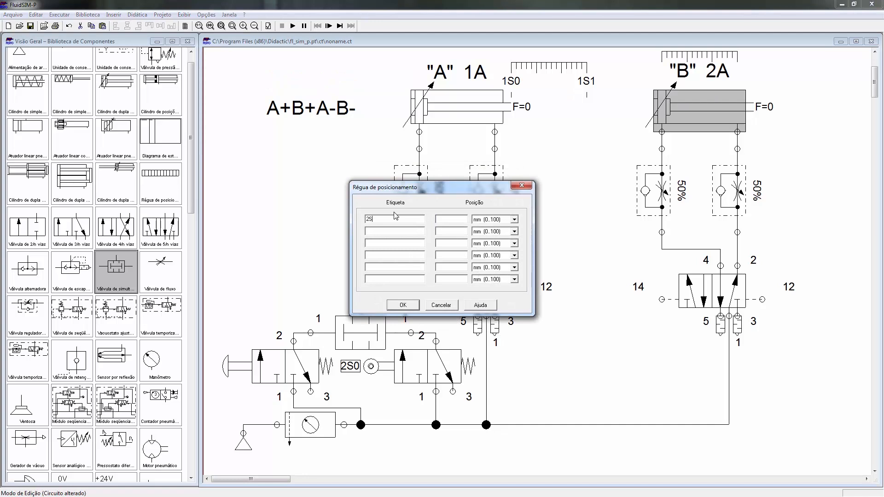
pyautogui.press('Tab')
pyautogui.press('Tab')
pyautogui.click(417, 304)
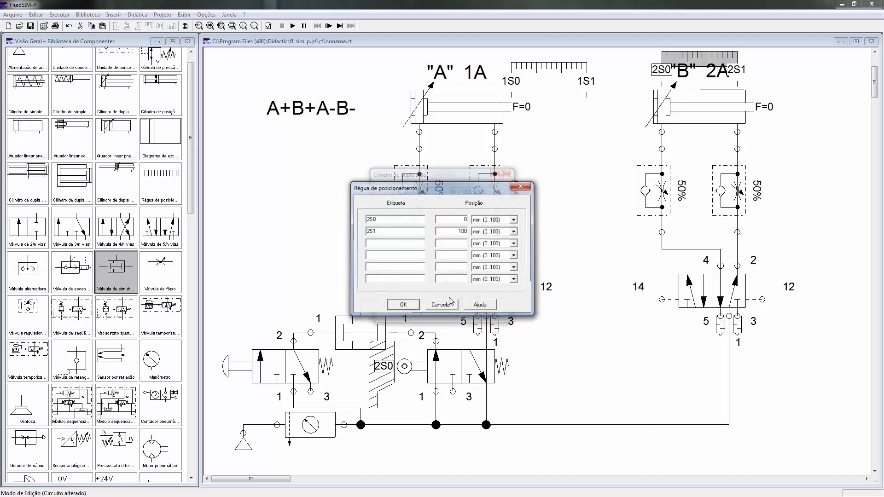
pyautogui.click(404, 320)
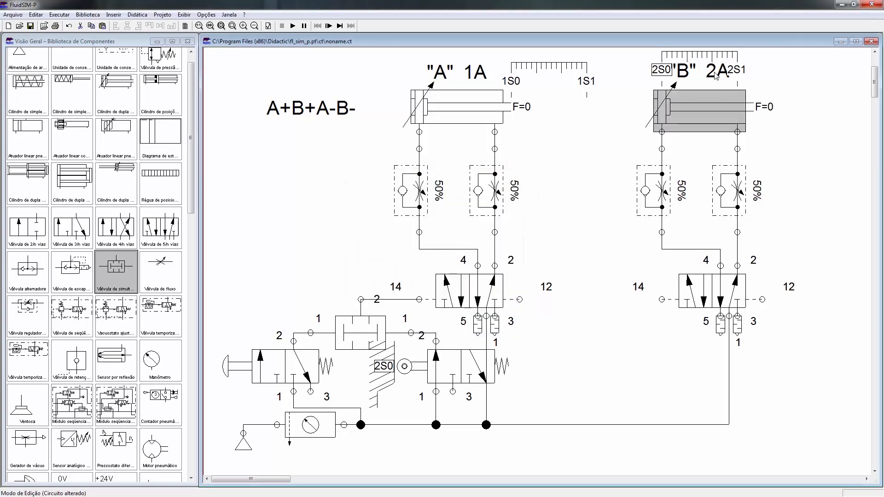
pyautogui.moveTo(712, 53); pyautogui.dragTo(803, 64)
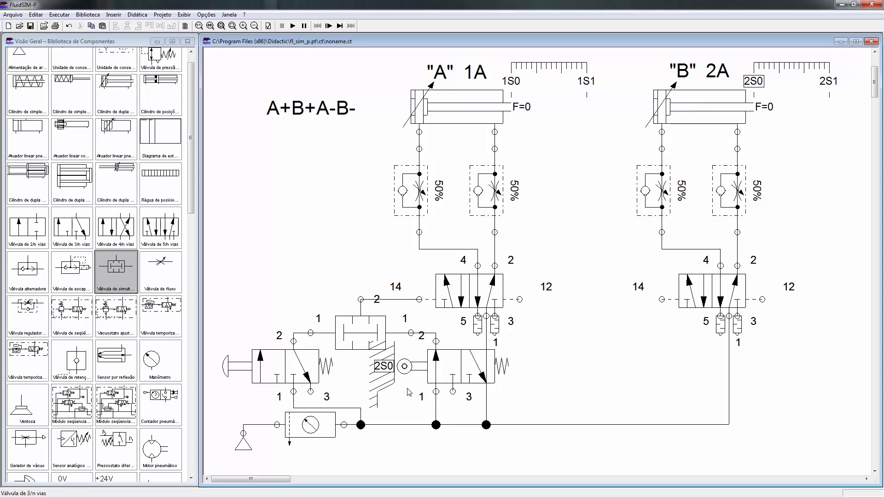
# Step: Shift both cylinder assemblies, their rulers and labels, and the 2S0 roller valve to the right as one group
pyautogui.moveTo(376, 63); pyautogui.dragTo(833, 435)
pyautogui.press('Right')
pyautogui.press('Right')
pyautogui.press('Right')
pyautogui.press('Right')
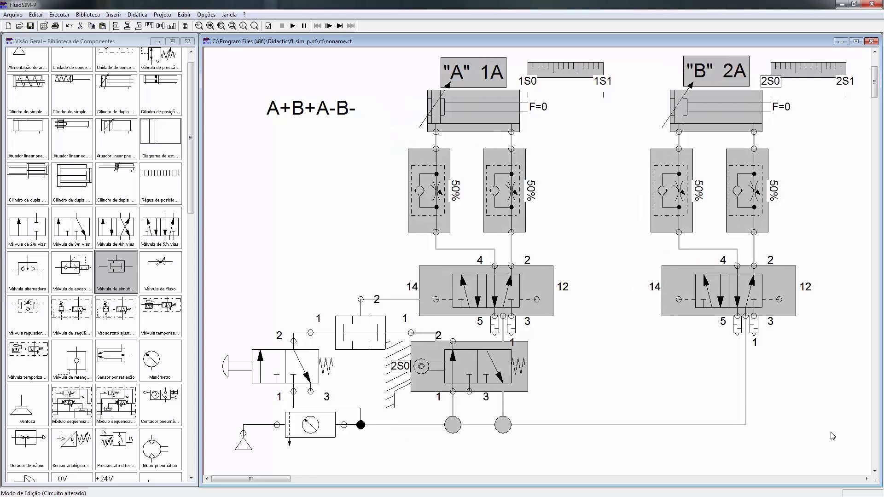
pyautogui.click(666, 384)
# Step: Move the 2S0 roller valve back left so its port 2 lines up below the simultaneity valve's right-hand line
pyautogui.click(502, 357)
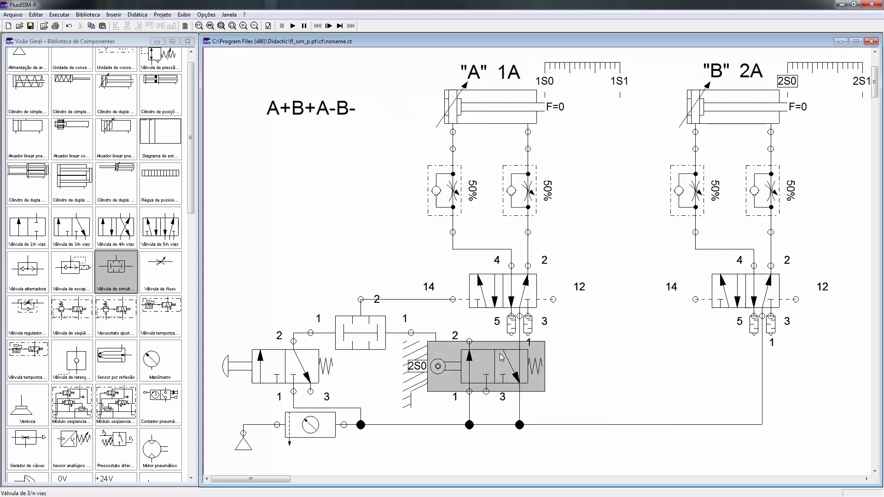
pyautogui.press('Left')
pyautogui.press('Left')
pyautogui.press('Left')
pyautogui.press('Left')
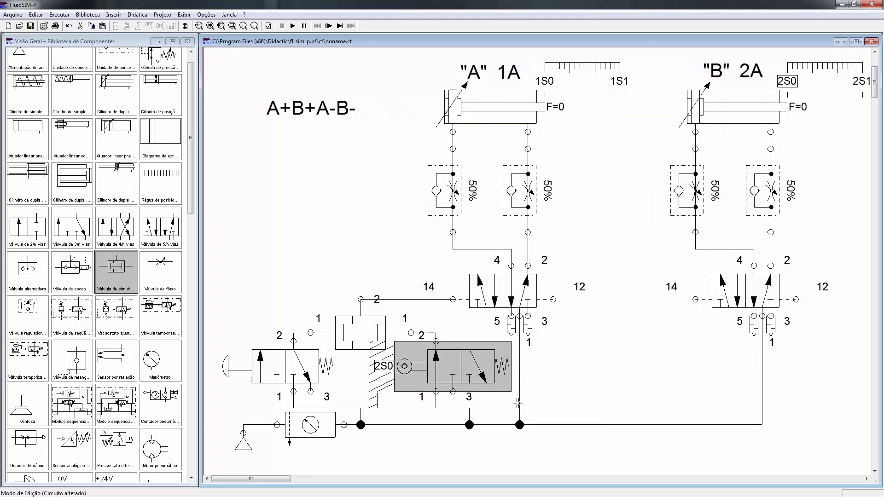
# Step: Raise the simultaneity valve clear of the 2S0 cam and reroute its output line above the left valve's pilot port 14
pyautogui.click(370, 339)
pyautogui.press('Up')
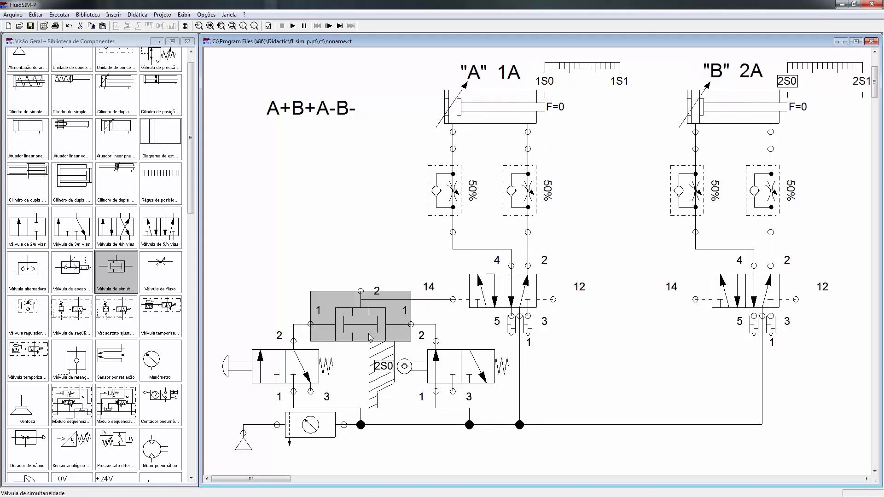
pyautogui.click(430, 479)
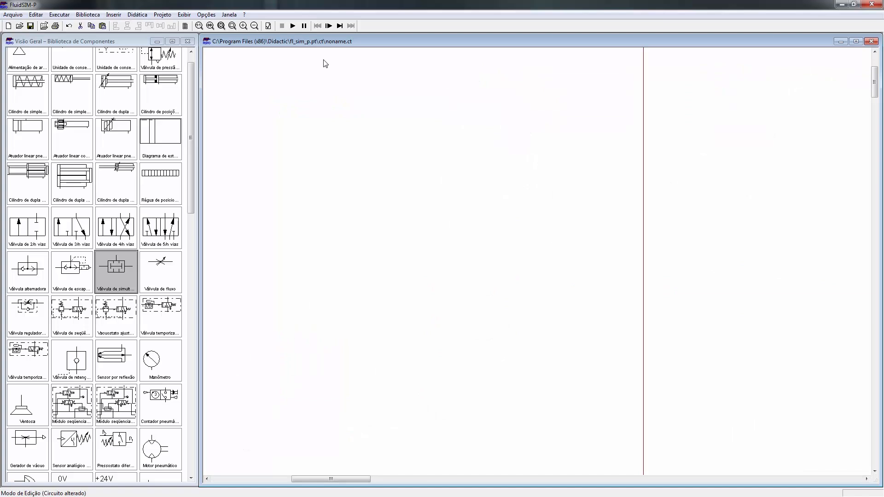
pyautogui.click(221, 26)
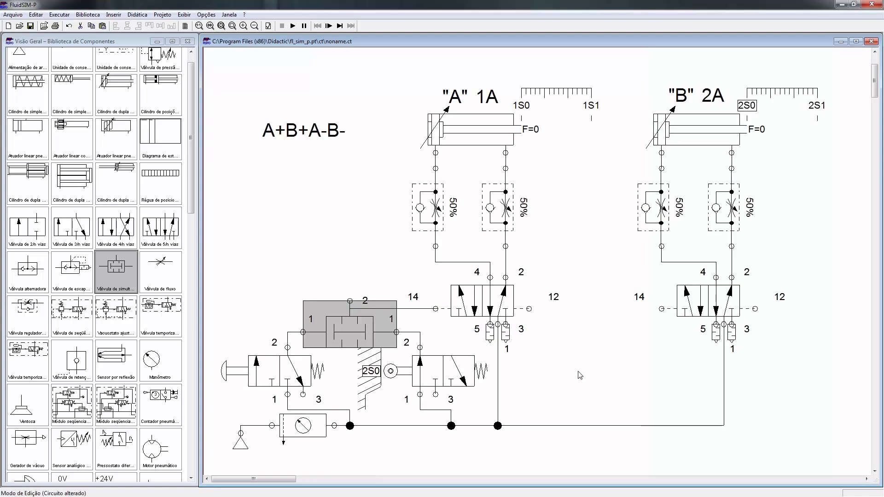
pyautogui.click(548, 384)
pyautogui.click(400, 308)
pyautogui.moveTo(401, 308); pyautogui.dragTo(400, 278)
pyautogui.click(360, 340)
pyautogui.press('Up')
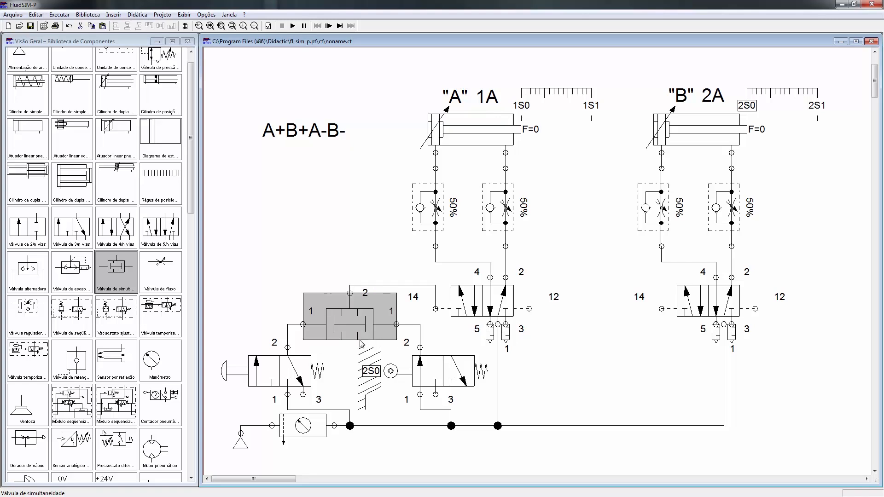
# Step: Move the 2S0 valve's supply junction left until it sits directly below the valve's port 1
pyautogui.click(451, 424)
pyautogui.press('Left')
pyautogui.press('Left')
pyautogui.press('Left')
pyautogui.press('Left')
pyautogui.click(555, 386)
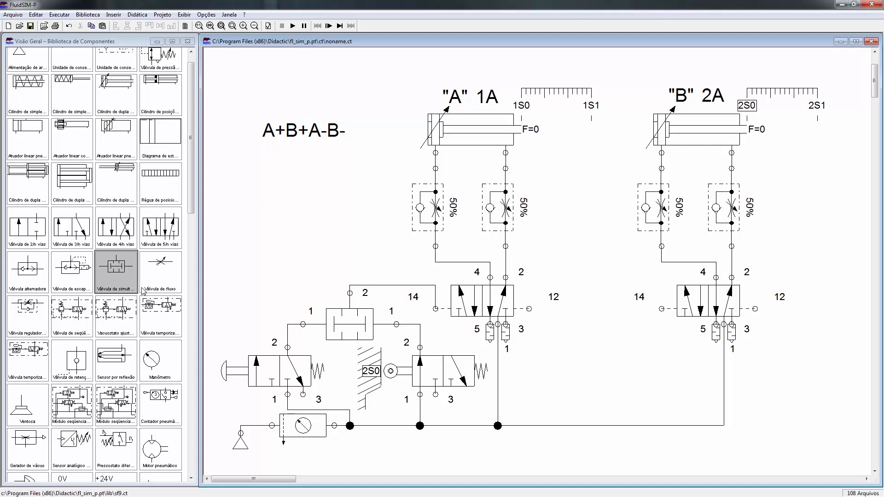
# Step: Copy the 2S0 roller valve, place the duplicate below and left of cylinder B's 5/2-way valve, and label its roller 1S
pyautogui.click(430, 370)
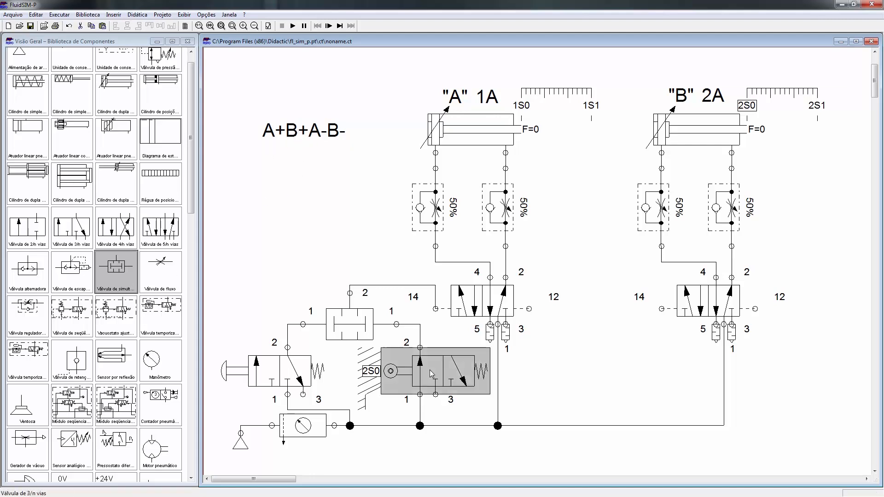
pyautogui.hotkey('ctrl', 'v')
pyautogui.moveTo(566, 300); pyautogui.dragTo(633, 378)
pyautogui.doubleClick(586, 371)
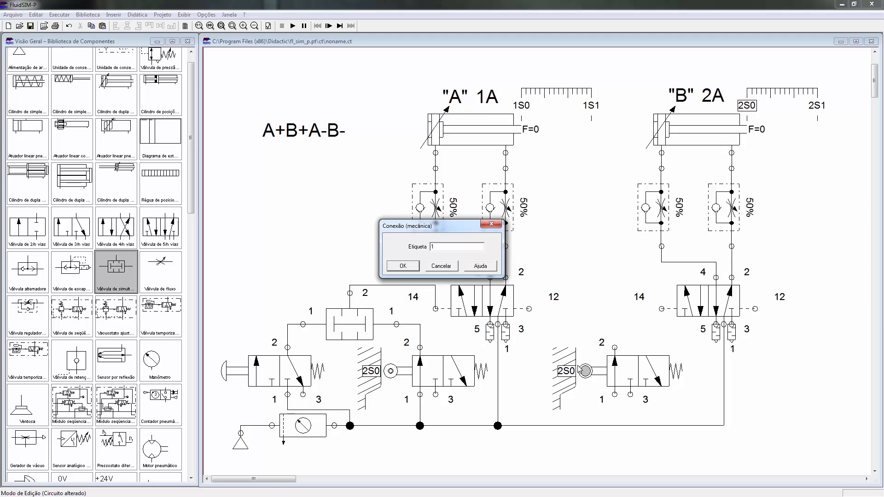
pyautogui.press('Return')
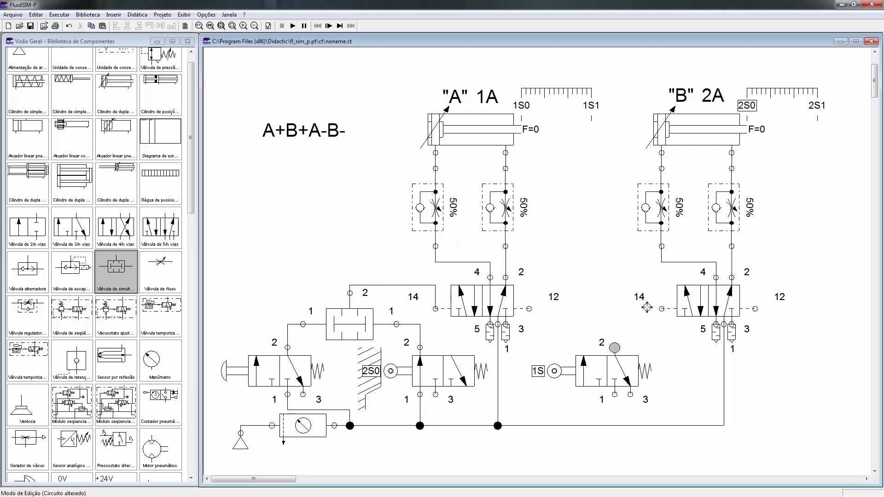
# Step: Connect the copied roller valve's port 2 to cylinder B's pilot port 14 and its port 1 to the supply line
pyautogui.moveTo(662, 310); pyautogui.dragTo(663, 310)
pyautogui.moveTo(615, 395); pyautogui.dragTo(612, 427)
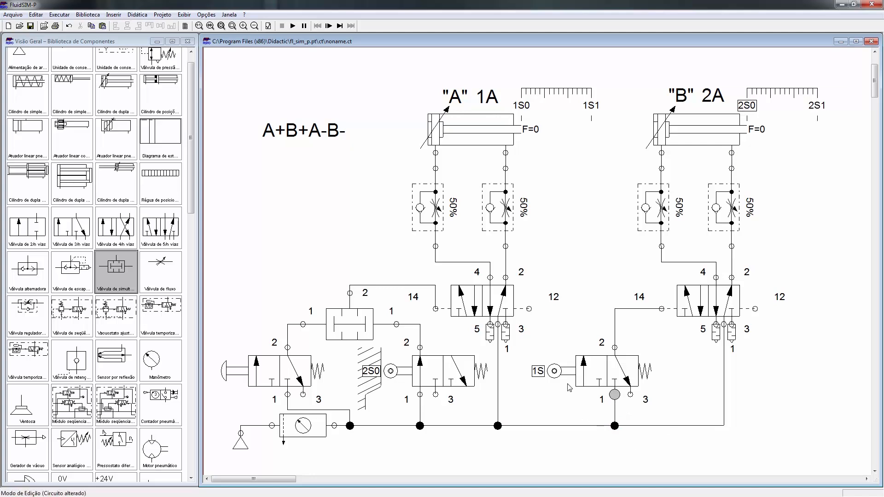
# Step: Shift the 1S roller valve and its supply junction right, directly below cylinder B's pilot port 14, and relabel its roller 1S1
pyautogui.moveTo(559, 307); pyautogui.dragTo(644, 442)
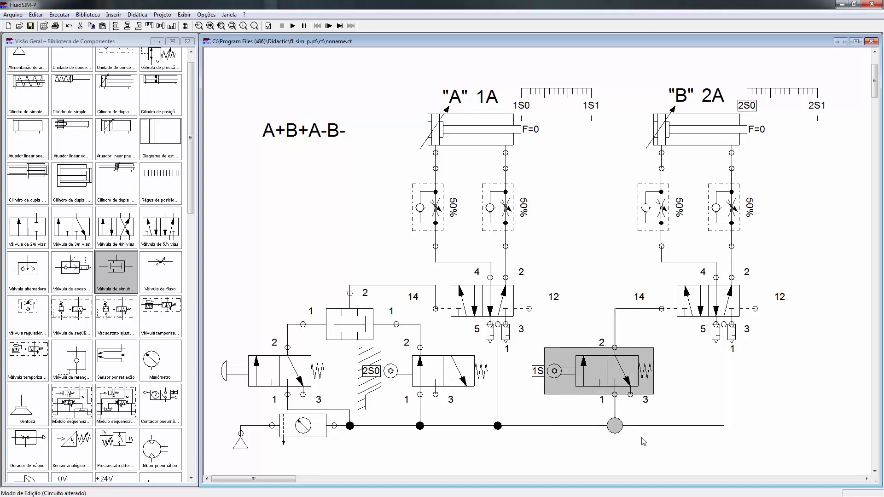
pyautogui.press('Right')
pyautogui.press('Right')
pyautogui.press('Right')
pyautogui.press('Right')
pyautogui.press('Right')
pyautogui.press('Right')
pyautogui.press('Right')
pyautogui.press('Right')
pyautogui.press('Right')
pyautogui.press('Right')
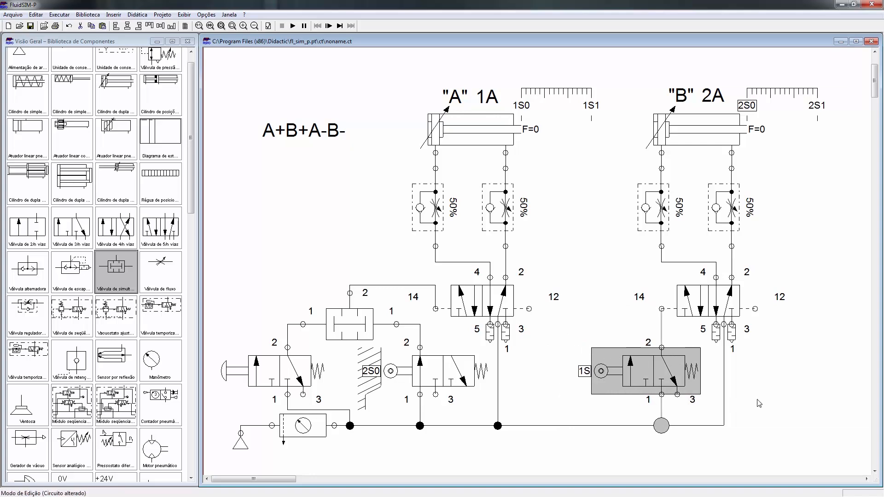
pyautogui.click(778, 400)
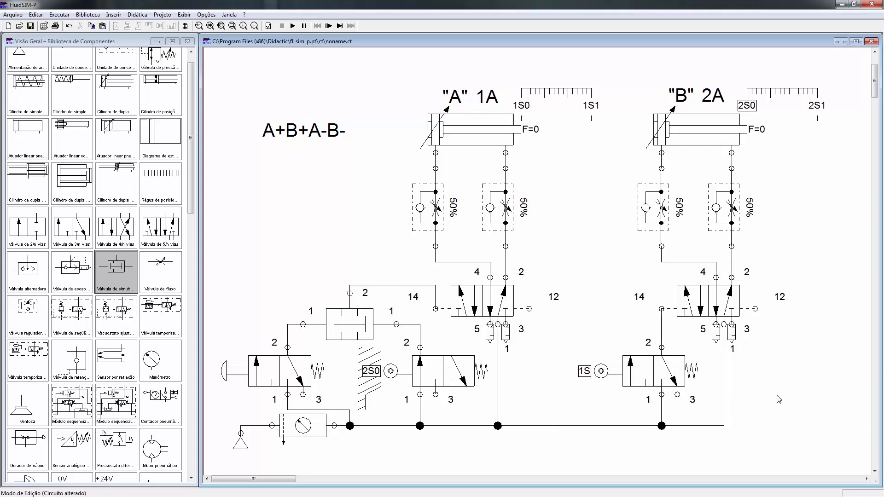
pyautogui.doubleClick(598, 371)
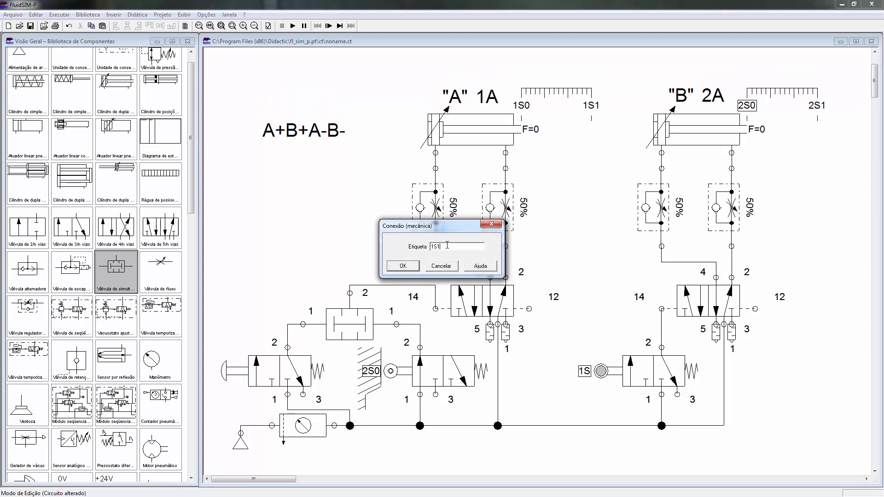
pyautogui.click(405, 266)
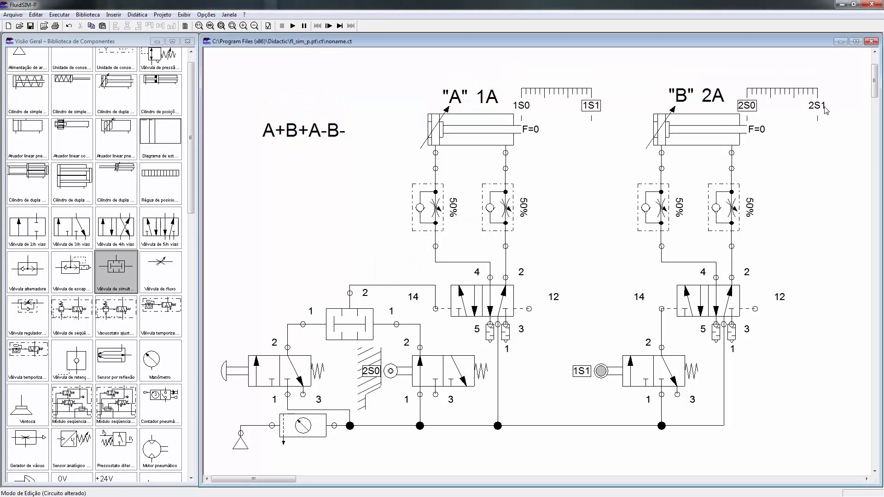
# Step: Place a copy of the 1S1 valve between the two 5/2-way valves and shift cylinder B's whole circuit right to make room
pyautogui.moveTo(566, 331)
pyautogui.mouseDown()
pyautogui.moveTo(682, 399)
pyautogui.moveTo(563, 310)
pyautogui.moveTo(580, 333)
pyautogui.mouseUp()
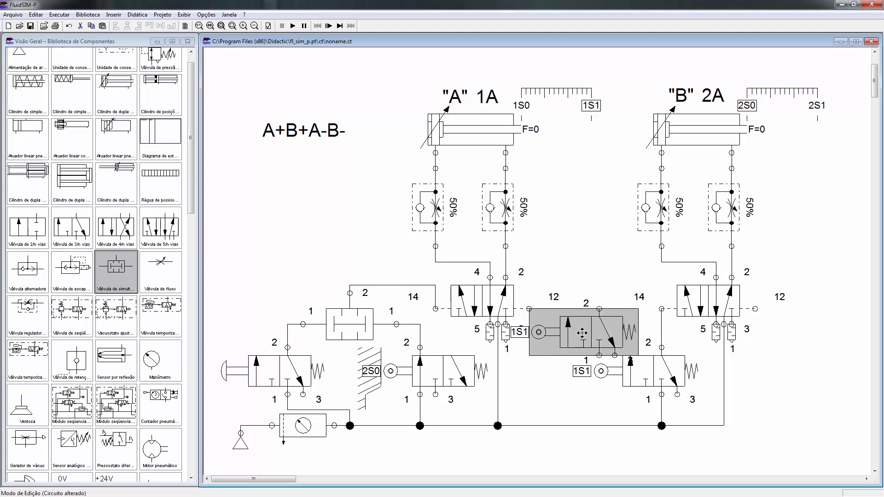
pyautogui.click(712, 459)
pyautogui.moveTo(615, 70); pyautogui.dragTo(834, 444)
pyautogui.press('Right')
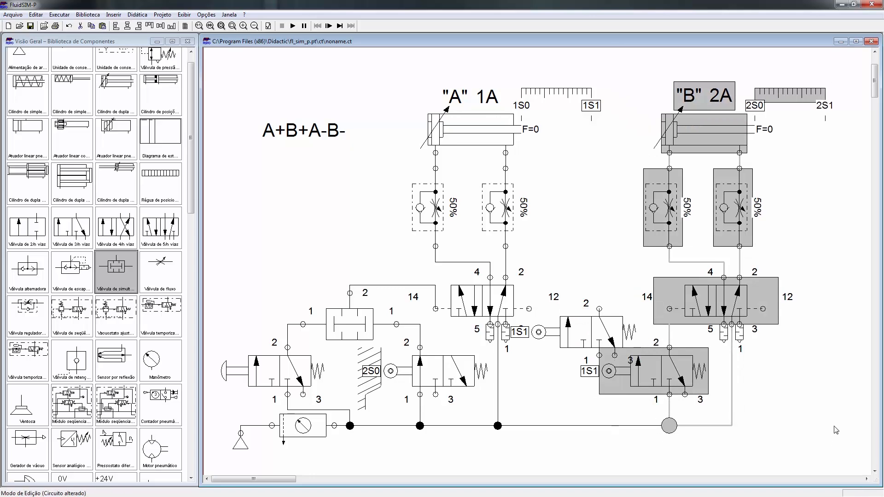
pyautogui.press('Right')
pyautogui.press('Right')
pyautogui.press('Right')
pyautogui.press('Right')
pyautogui.press('Left')
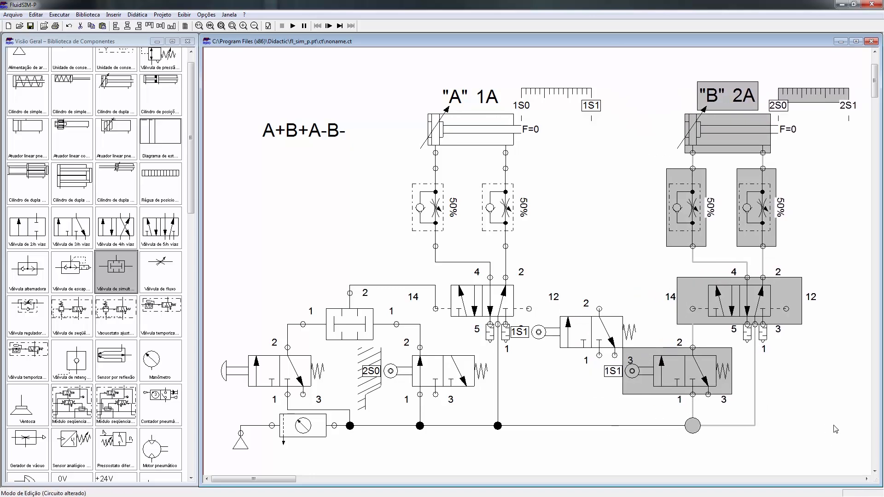
pyautogui.click(587, 429)
# Step: Connect the copied roller valve's port 2 to cylinder A's pilot port 12 and its port 1 to the supply line
pyautogui.moveTo(588, 332)
pyautogui.mouseDown()
pyautogui.moveTo(611, 324)
pyautogui.moveTo(542, 300)
pyautogui.moveTo(533, 308)
pyautogui.mouseUp()
pyautogui.click(585, 274)
pyautogui.moveTo(622, 348)
pyautogui.mouseDown()
pyautogui.moveTo(560, 395)
pyautogui.moveTo(560, 425)
pyautogui.mouseUp()
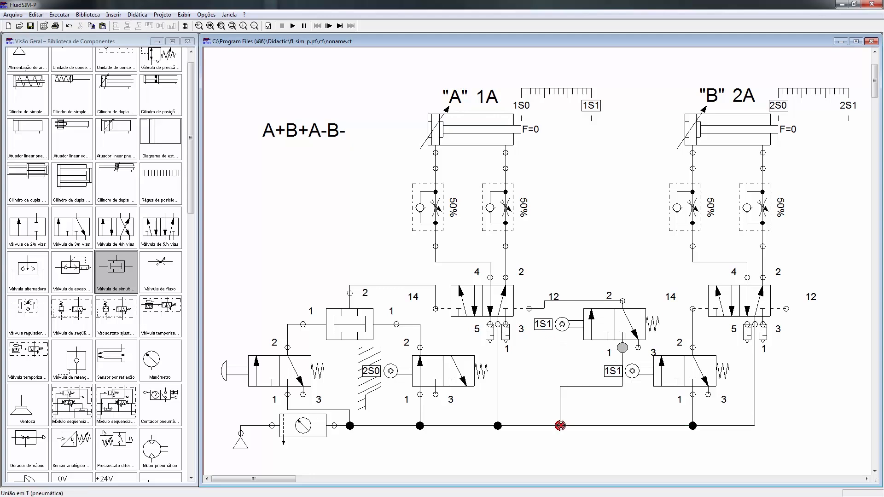
# Step: Lower the original 1S1 valve clear of the copied valve and label the copied valve's roller 2S1
pyautogui.moveTo(598, 387)
pyautogui.mouseDown()
pyautogui.moveTo(599, 356)
pyautogui.moveTo(617, 377)
pyautogui.moveTo(608, 397)
pyautogui.mouseUp()
pyautogui.click(594, 404)
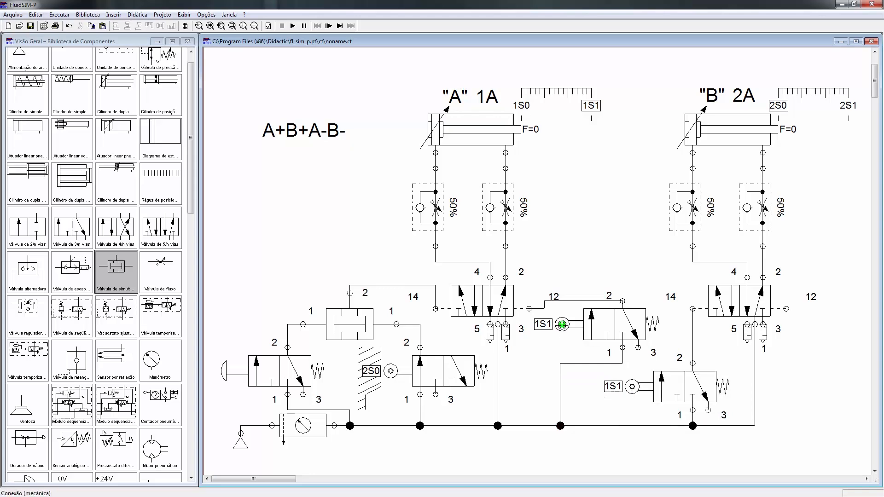
pyautogui.doubleClick(562, 324)
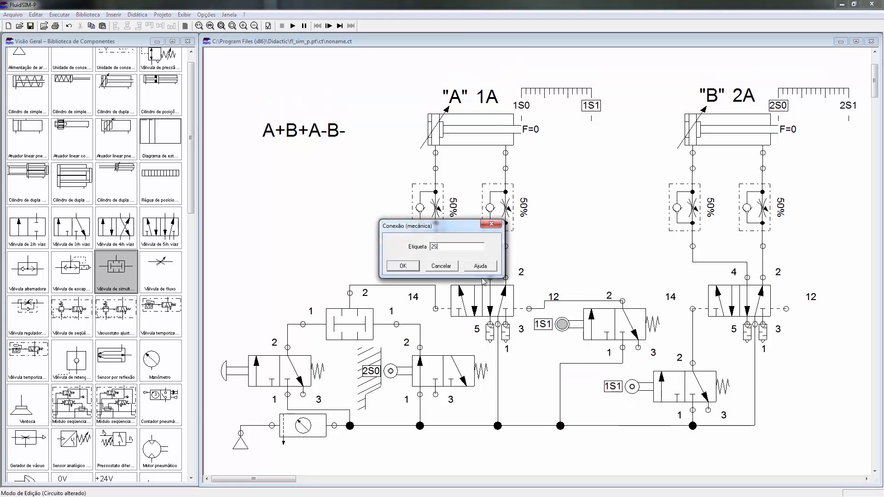
pyautogui.press('Return')
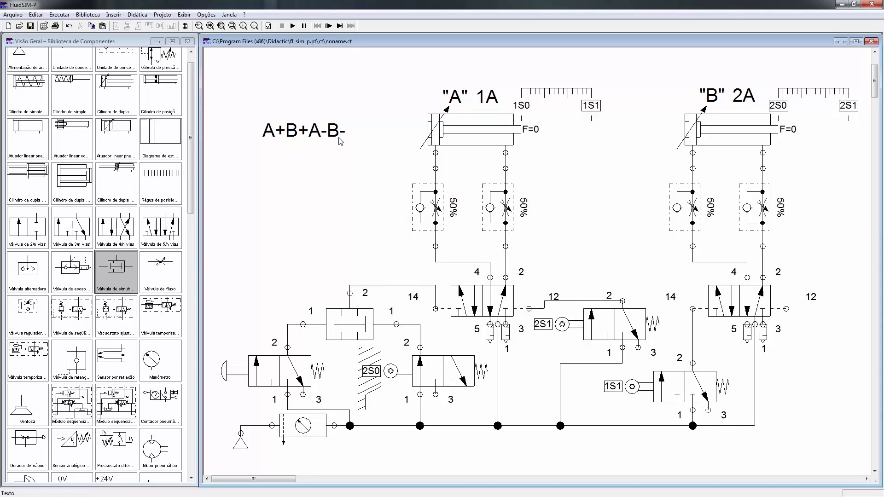
# Step: Copy the 2S0 roller valve, place the duplicate below and right of cylinder B's 5/2-way valve, and label its roller 1S0
pyautogui.click(430, 371)
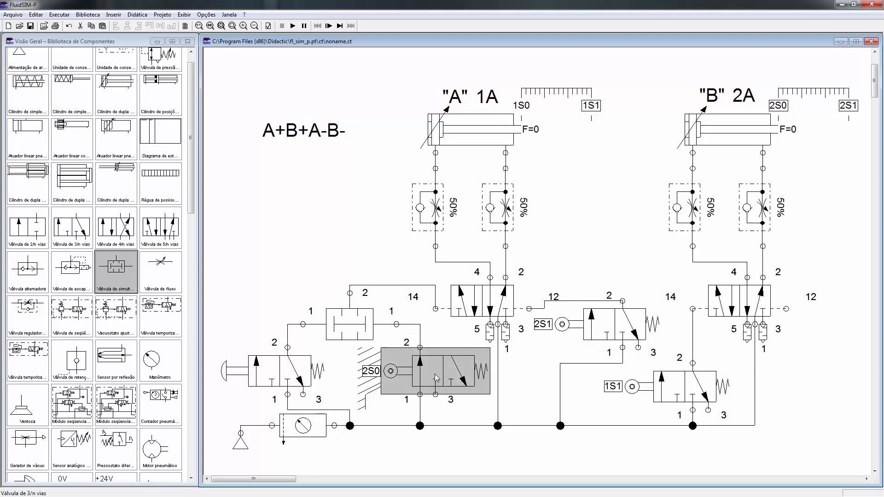
pyautogui.hotkey('ctrl', 'v')
pyautogui.moveTo(578, 293); pyautogui.dragTo(849, 373)
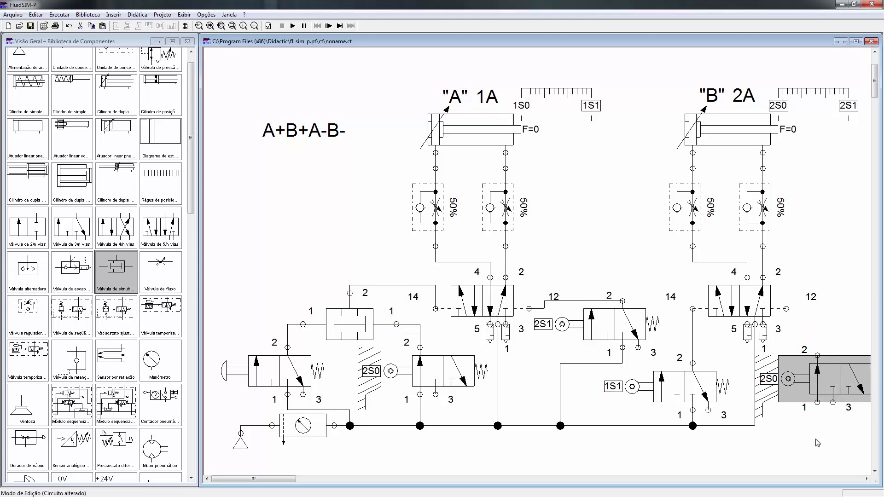
pyautogui.doubleClick(788, 379)
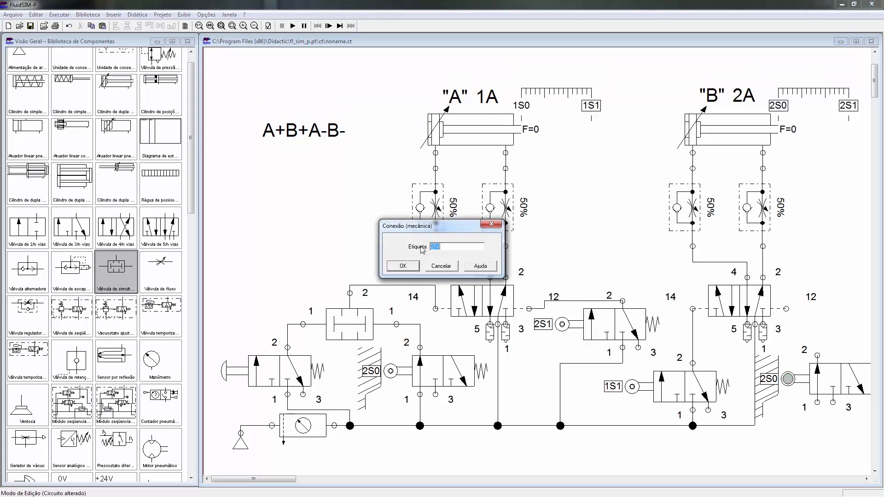
pyautogui.press('Return')
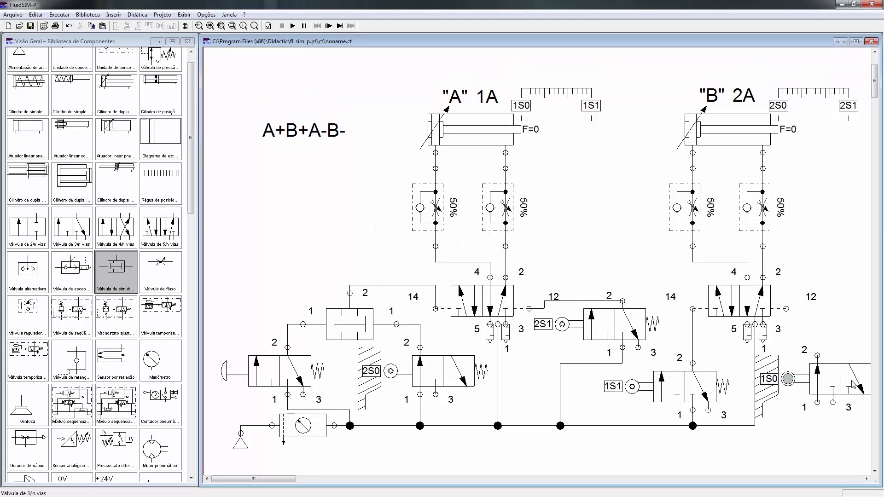
# Step: Nudge the 1S0 valve into place and connect its port 1 to the supply line and port 2 to cylinder B's pilot port 12
pyautogui.moveTo(836, 390); pyautogui.dragTo(842, 378)
pyautogui.moveTo(841, 374); pyautogui.dragTo(756, 425)
pyautogui.moveTo(825, 357); pyautogui.dragTo(788, 311)
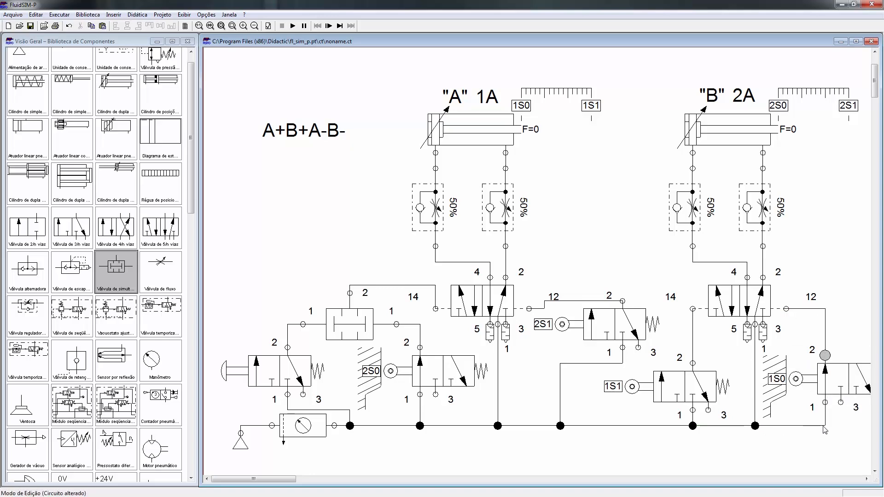
pyautogui.click(229, 29)
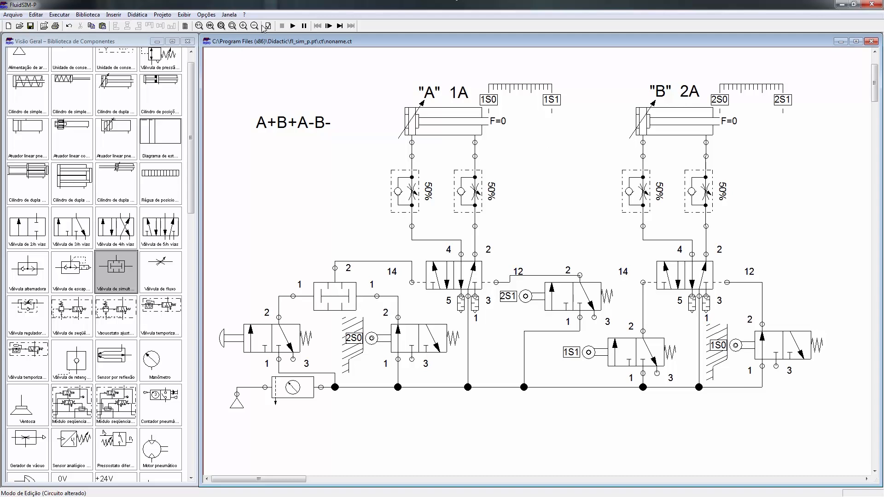
# Step: Try starting the simulation to check for open connections, and decline to run it with warnings
pyautogui.click(293, 26)
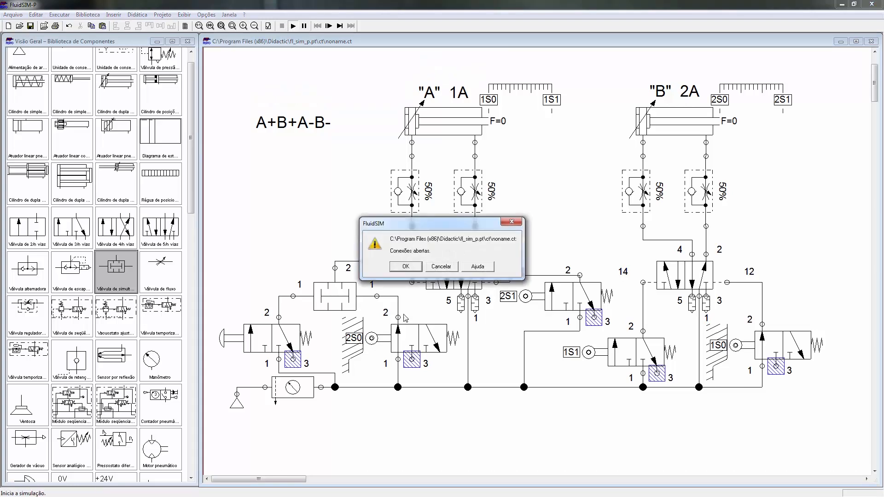
pyautogui.click(406, 267)
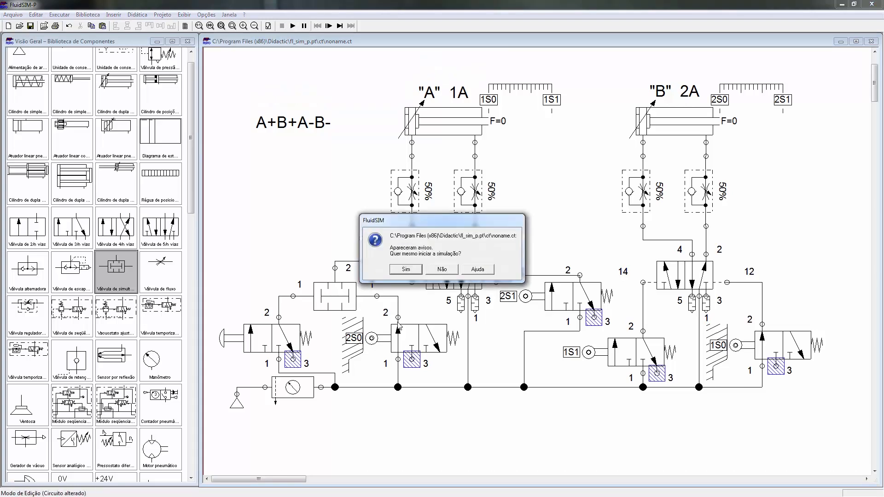
pyautogui.click(440, 269)
# Step: Fit a silencer to exhaust port 3 of the push-button valve
pyautogui.doubleClick(292, 360)
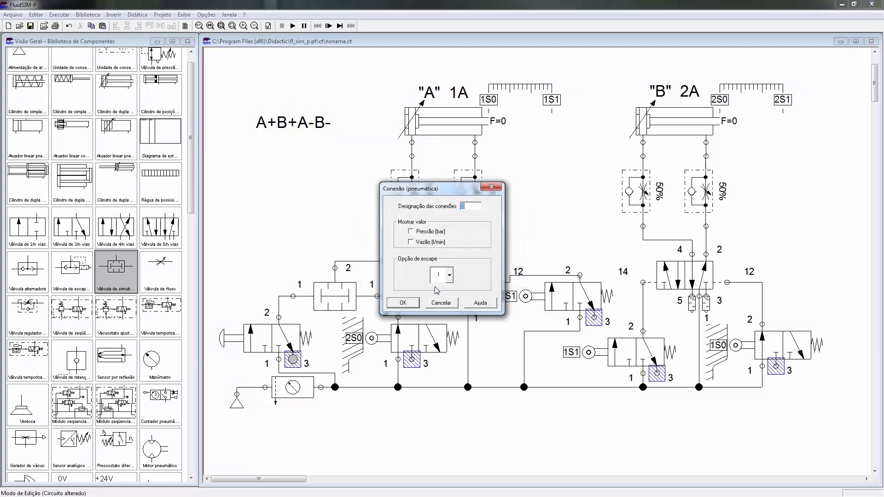
pyautogui.click(449, 275)
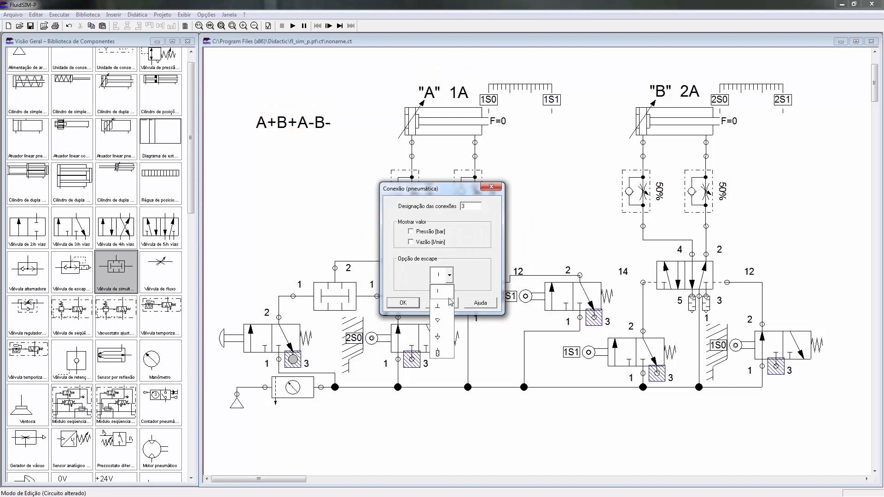
pyautogui.click(448, 352)
pyautogui.click(405, 303)
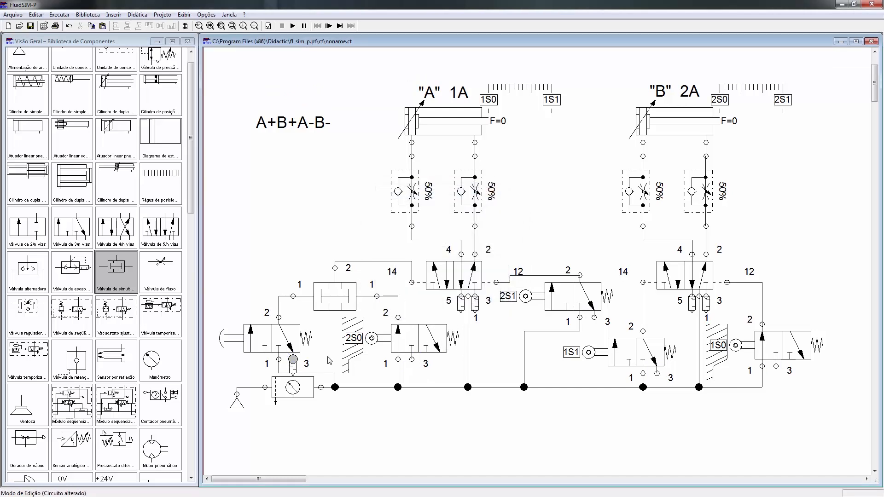
# Step: Change the push-button valve's port 3 exhaust option to the plain triangular exhaust directly on the valve
pyautogui.doubleClick(293, 359)
pyautogui.click(450, 275)
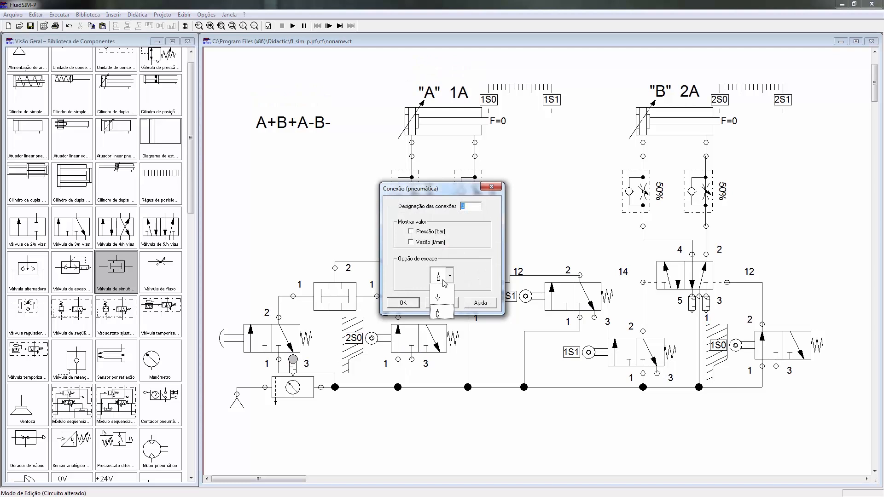
pyautogui.click(444, 321)
pyautogui.click(410, 304)
# Step: Set the exhaust option of the 2S0 roller valve's port 3 to a silencer
pyautogui.doubleClick(412, 359)
pyautogui.click(450, 276)
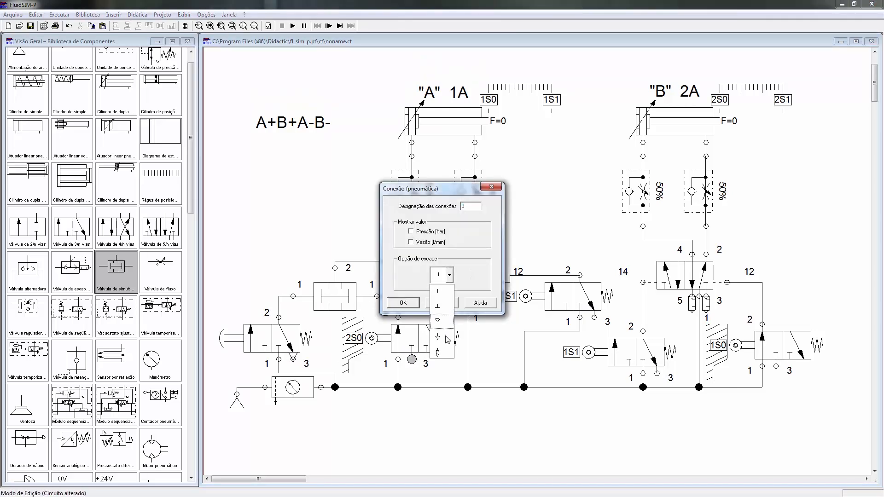
pyautogui.click(440, 353)
pyautogui.click(403, 303)
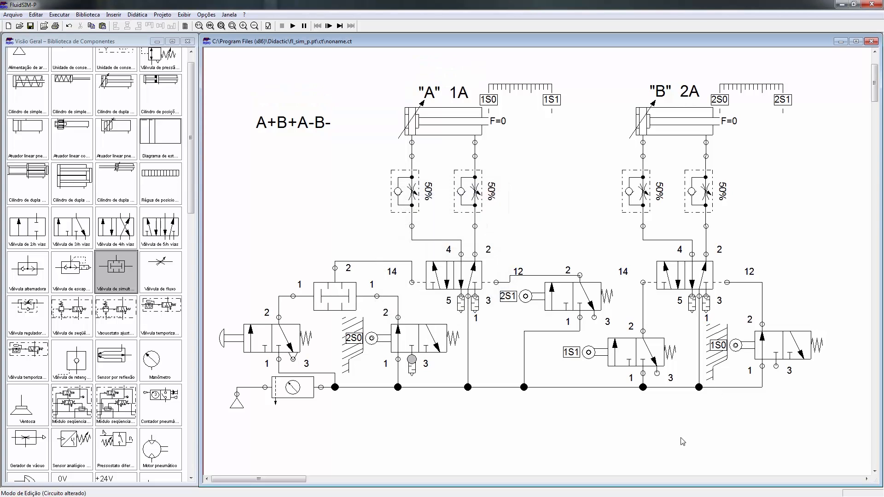
# Step: Set port 3 of the 2S1, 1S1 and 1S0 roller valves to the triangular exhaust with a connecting line
pyautogui.doubleClick(594, 317)
pyautogui.click(447, 276)
pyautogui.click(435, 338)
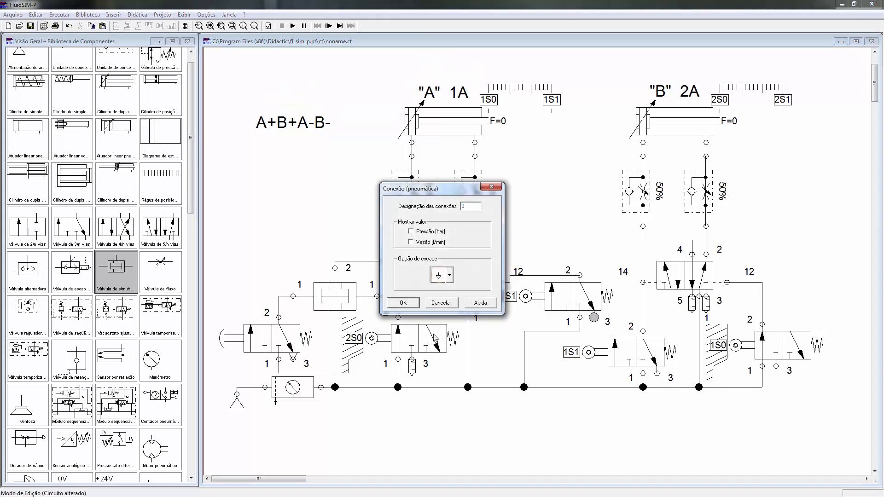
pyautogui.click(403, 303)
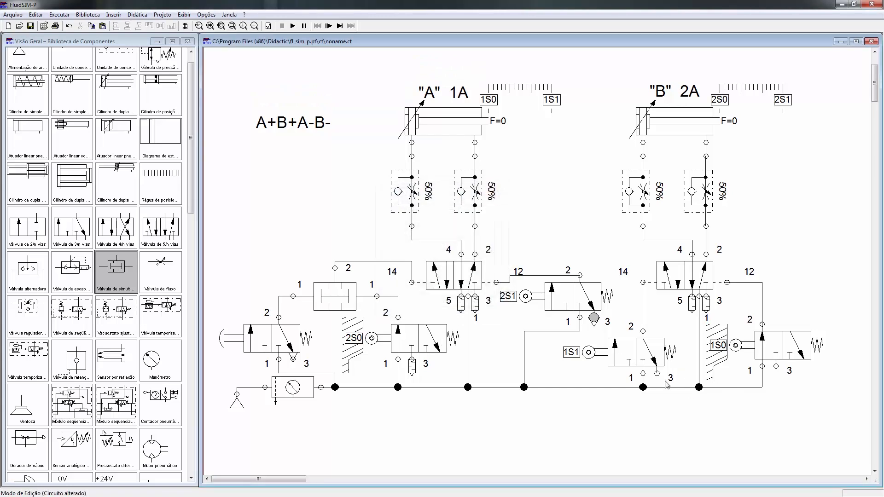
pyautogui.doubleClick(652, 368)
pyautogui.click(445, 272)
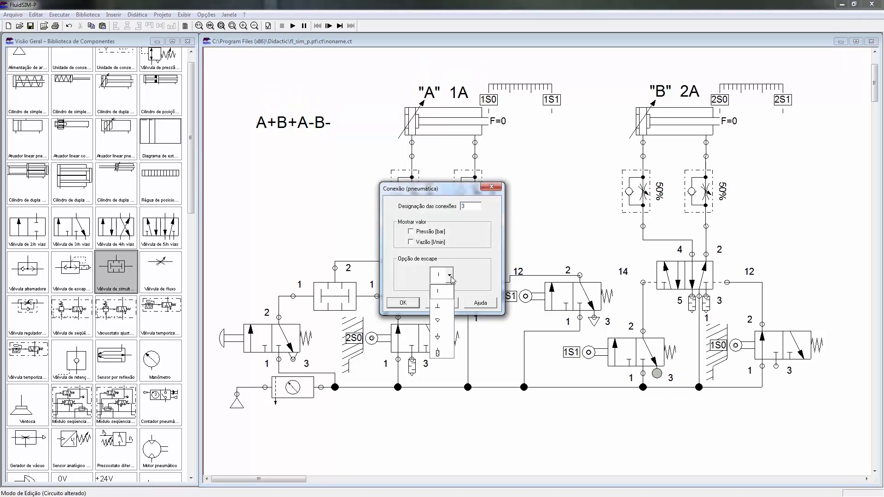
pyautogui.click(437, 339)
pyautogui.click(413, 304)
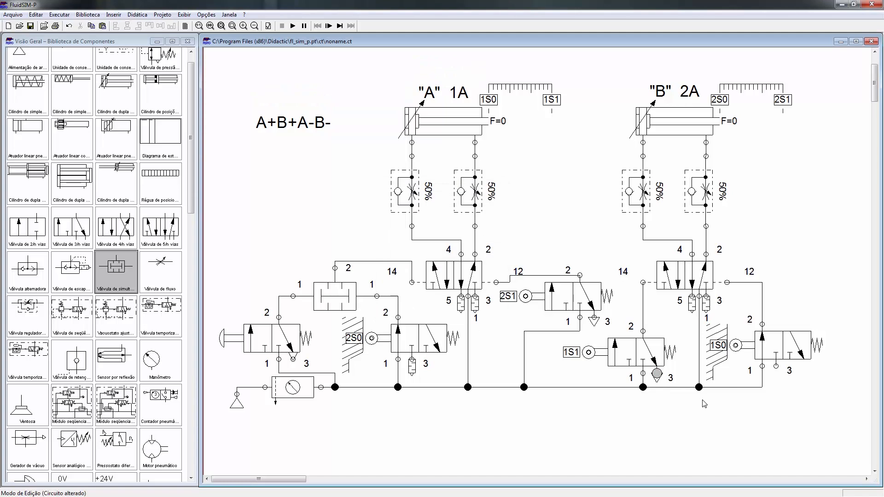
pyautogui.doubleClick(776, 367)
pyautogui.click(449, 275)
pyautogui.click(437, 336)
pyautogui.click(404, 303)
# Step: Check the completed circuit for superficial errors and start the simulation
pyautogui.click(269, 26)
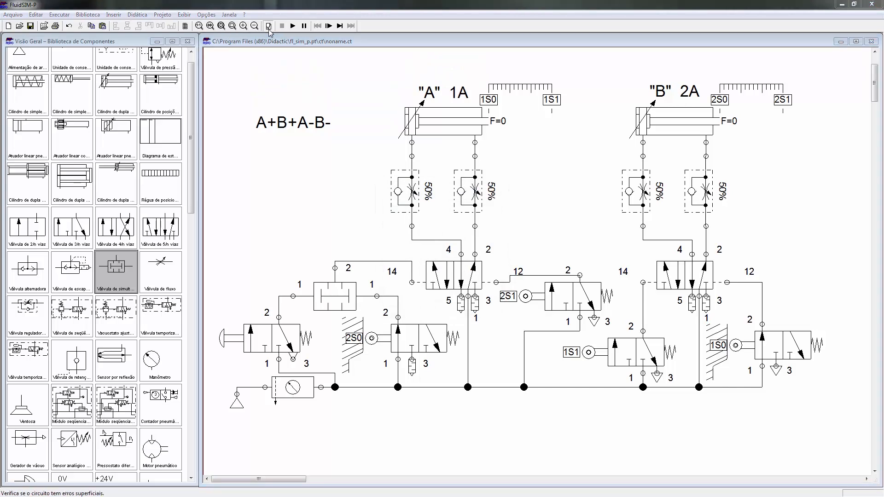
pyautogui.click(424, 267)
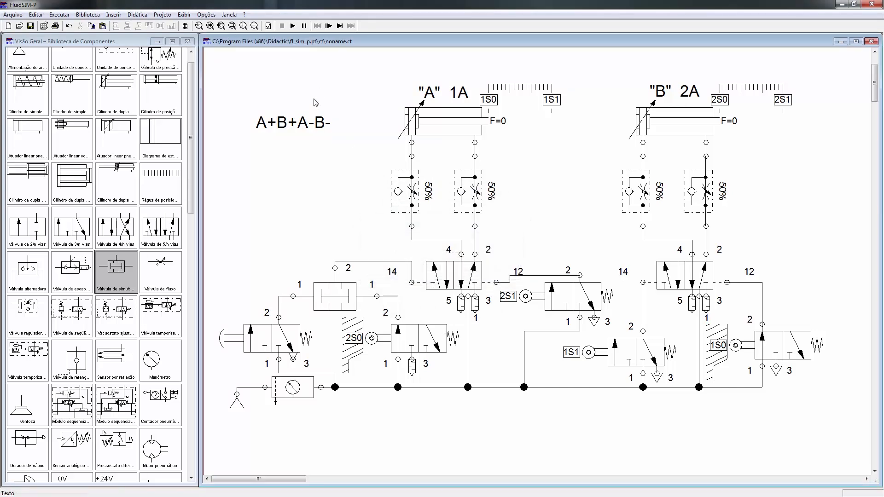
pyautogui.click(294, 26)
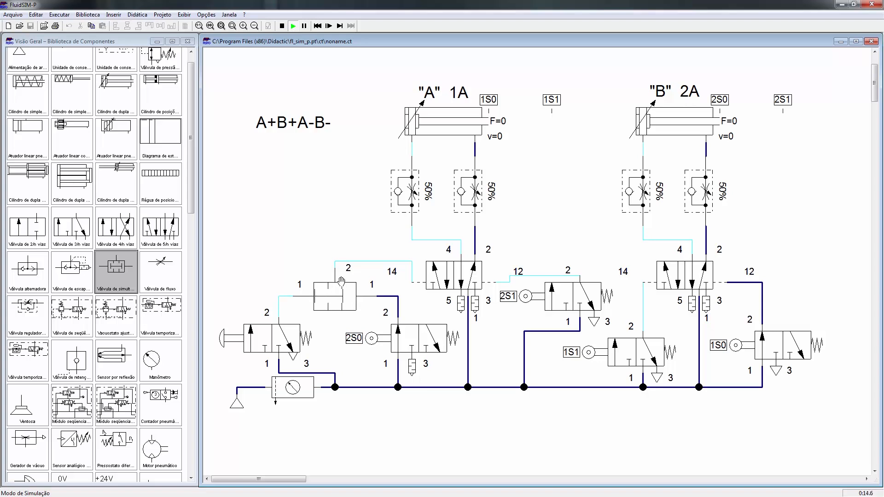
# Step: Actuate the start push-button valve and advance the paused simulation step by step to follow the pressure through the simultaneity valve
pyautogui.click(275, 340)
pyautogui.click(221, 338)
pyautogui.click(329, 26)
pyautogui.click(237, 337)
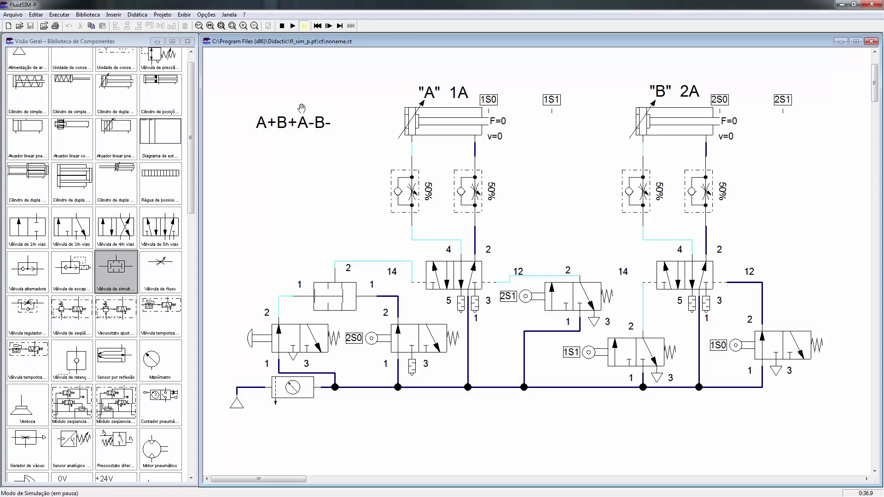
pyautogui.click(329, 27)
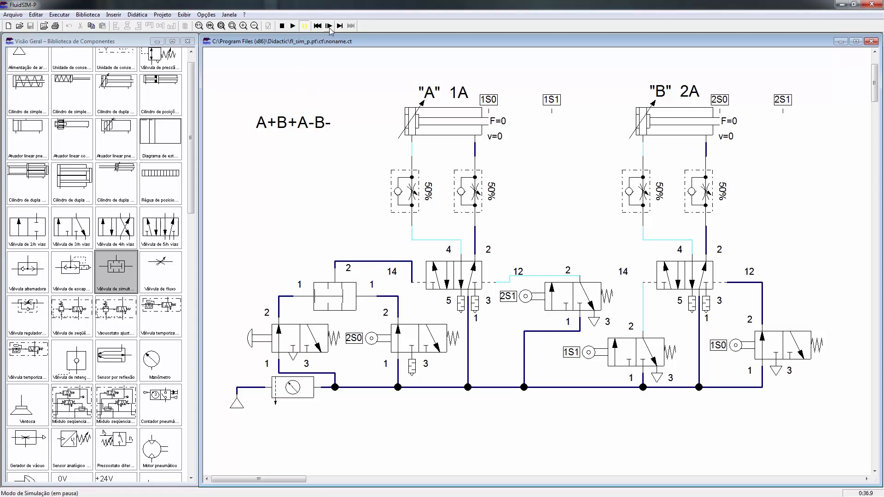
# Step: Advance the paused simulation step by step to follow the extension of cylinder A until it actuates limit valve 1S1
pyautogui.click(329, 27)
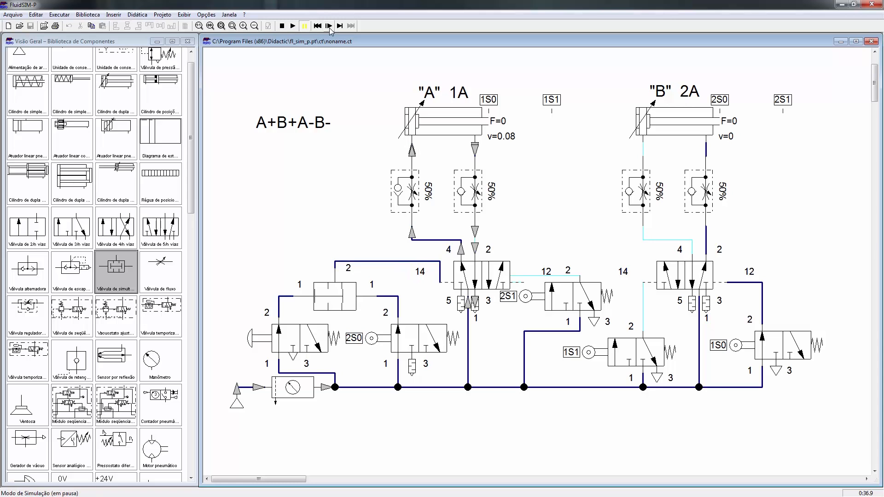
pyautogui.click(330, 28)
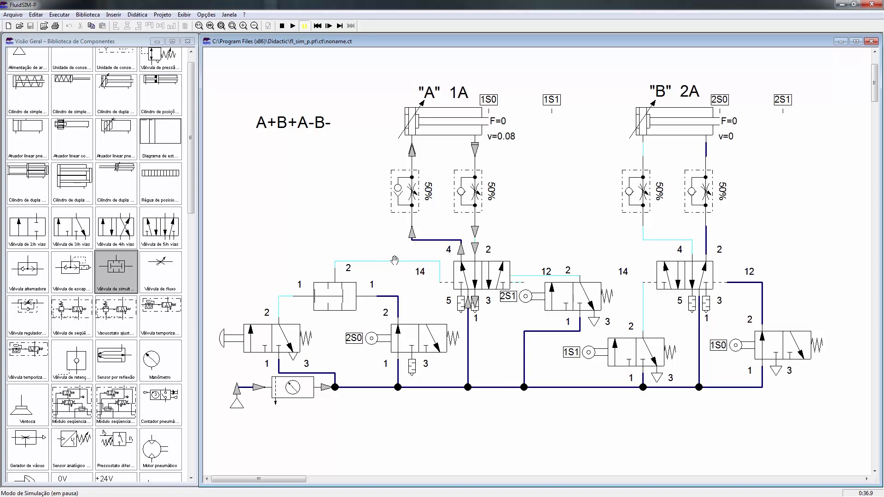
pyautogui.click(328, 26)
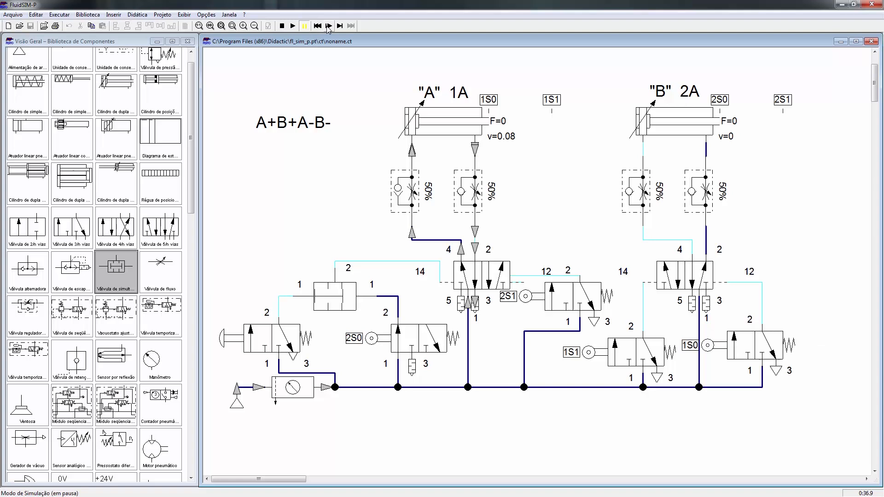
pyautogui.click(329, 26)
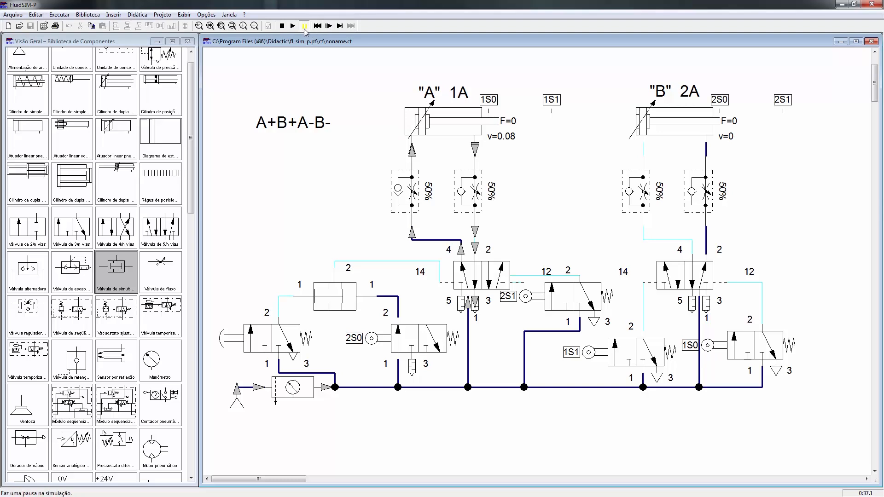
pyautogui.click(329, 26)
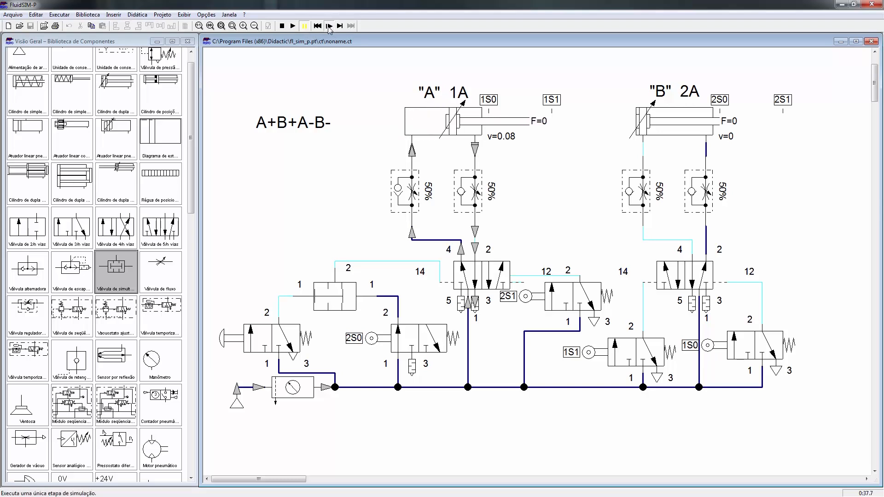
pyautogui.click(329, 27)
pyautogui.click(329, 27)
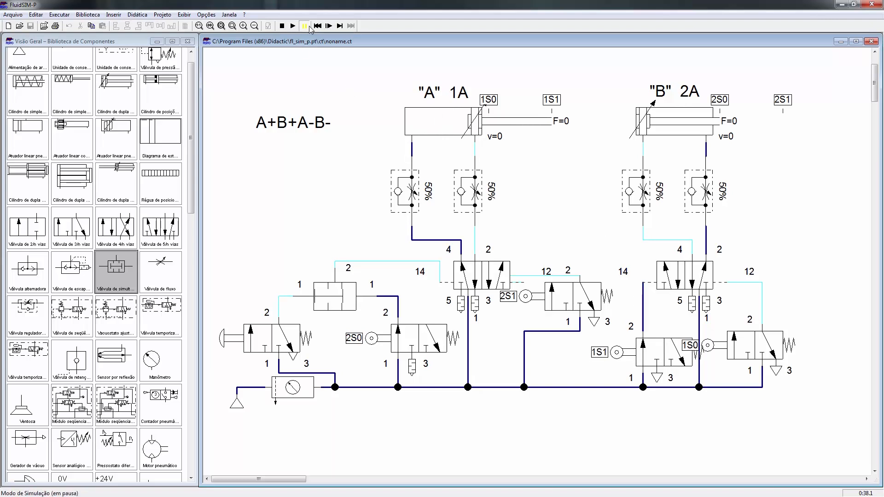
# Step: Continue stepping the simulation to follow cylinder B's directional valve switching and its rod extending to limit valve 2S1
pyautogui.click(329, 27)
pyautogui.click(329, 26)
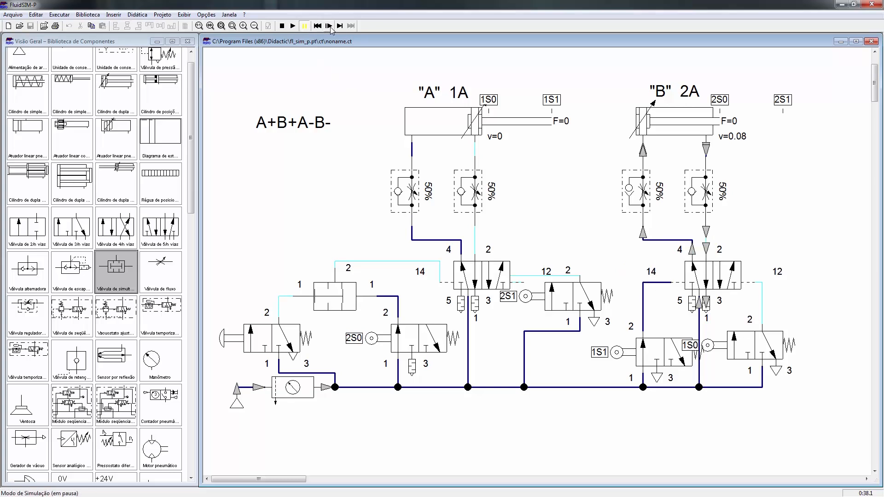
pyautogui.click(330, 27)
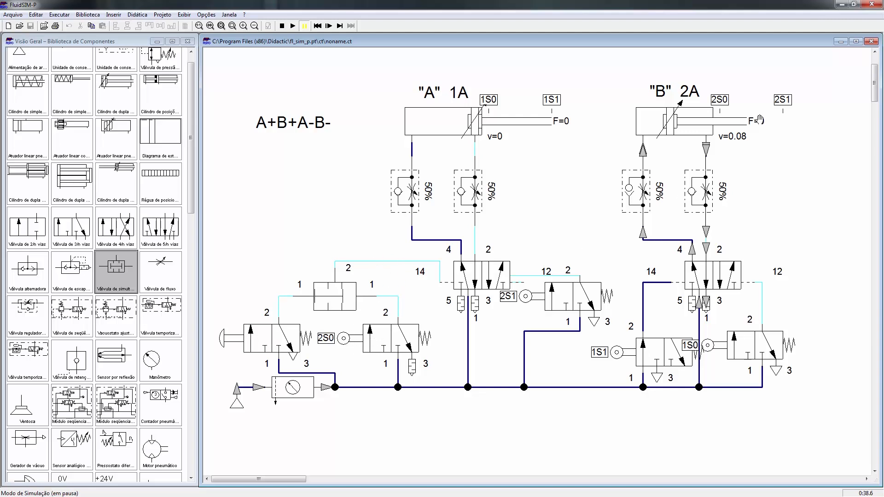
pyautogui.click(337, 25)
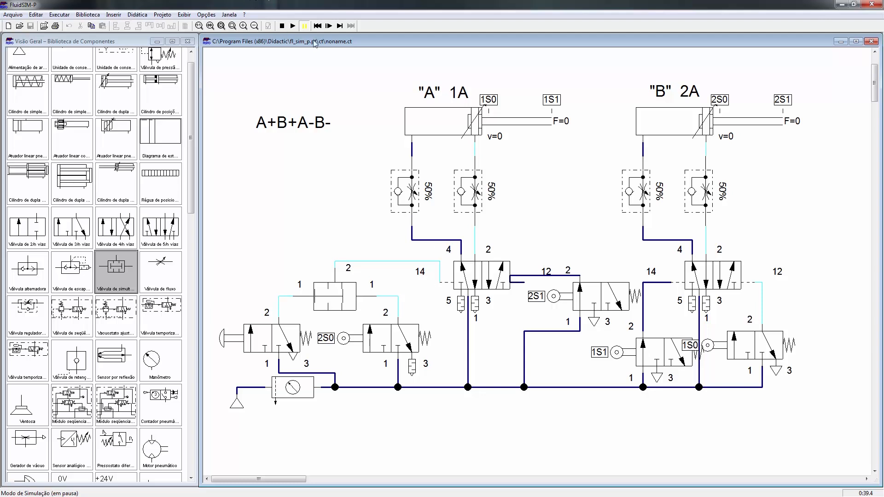
# Step: Step the simulation through the retraction of cylinder A followed by cylinder B to examine the end of the A+B+A-B- cycle
pyautogui.click(329, 26)
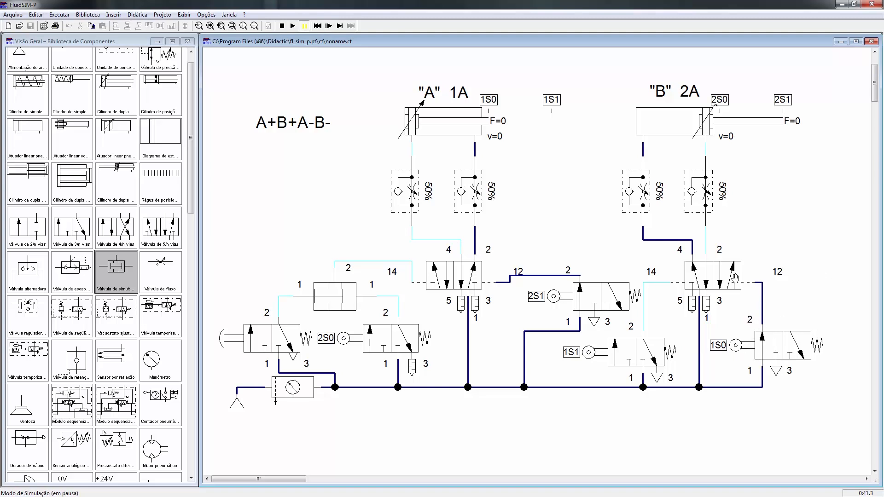
pyautogui.click(328, 27)
pyautogui.click(329, 28)
pyautogui.click(329, 28)
pyautogui.click(328, 27)
pyautogui.click(328, 27)
pyautogui.click(328, 27)
pyautogui.click(329, 27)
pyautogui.click(329, 28)
pyautogui.click(328, 28)
pyautogui.click(328, 26)
pyautogui.click(328, 27)
pyautogui.click(329, 26)
pyautogui.click(328, 26)
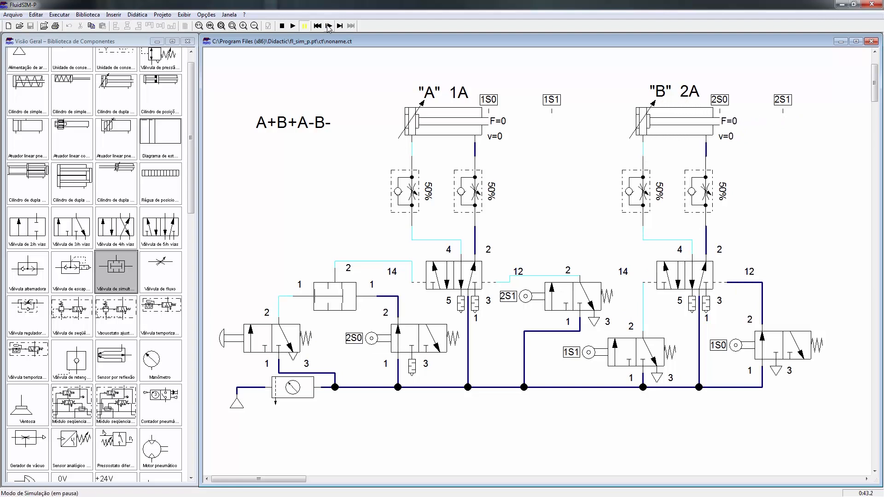